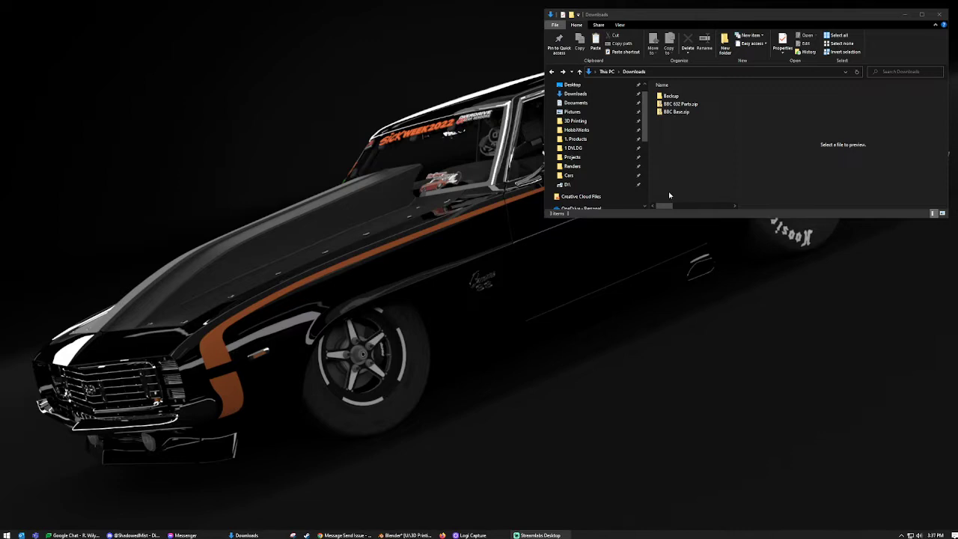
- Extract BBC Base.zip into a BBC Base folder in Downloads
click(683, 122)
click(681, 113)
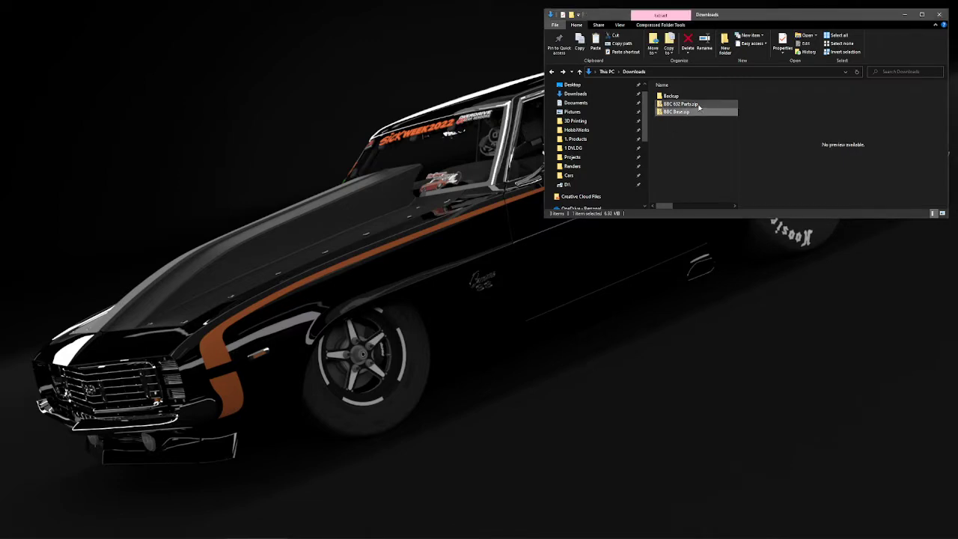
right_click(681, 115)
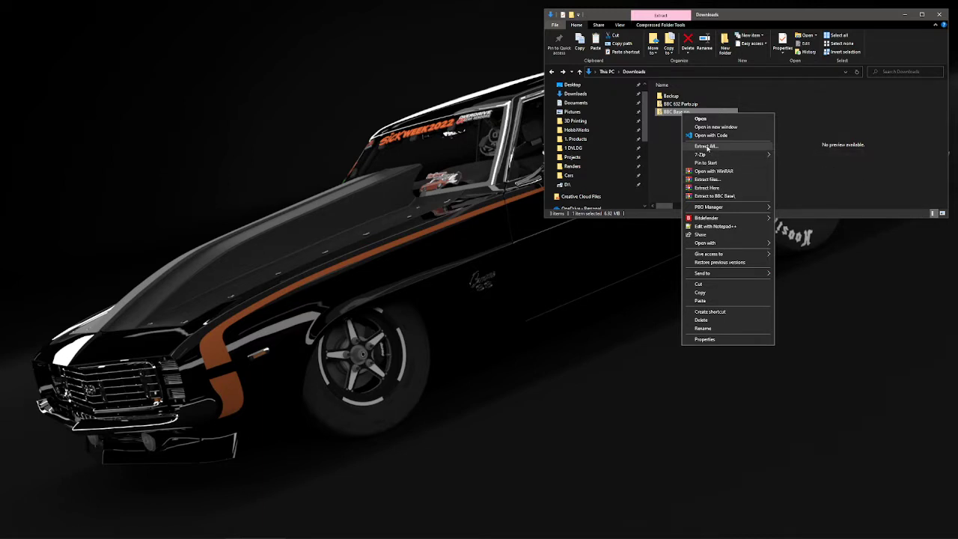
click(673, 125)
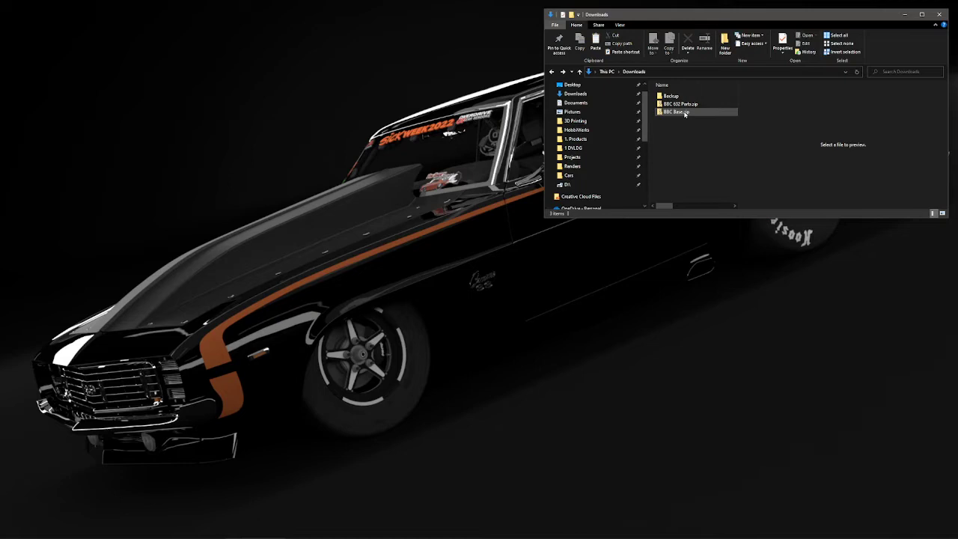
double_click(677, 111)
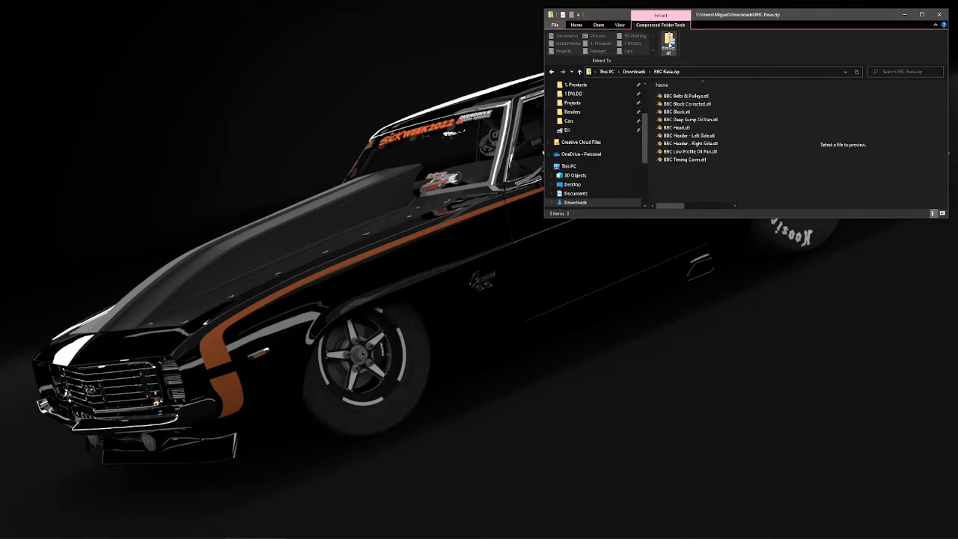
click(669, 46)
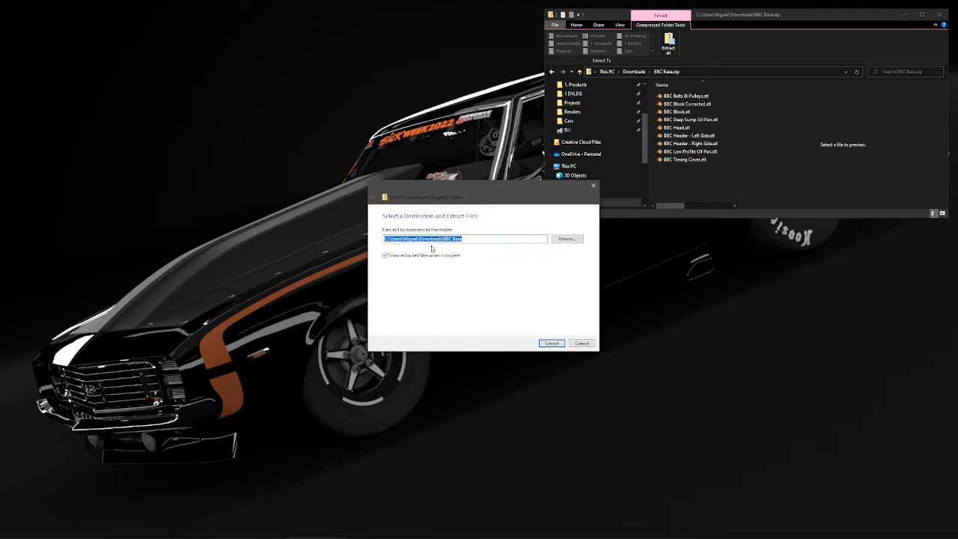
click(552, 342)
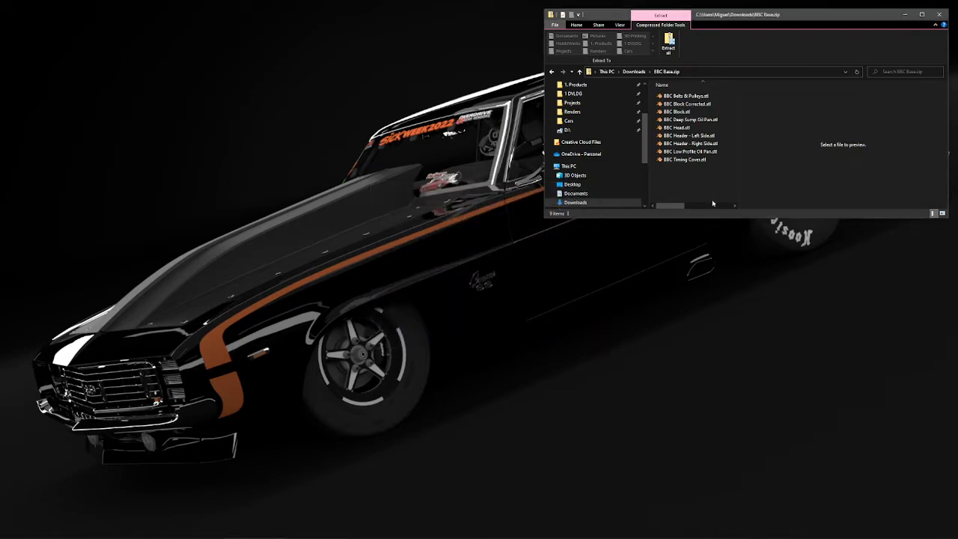
- Extract BBC 632 Parts.zip into a BBC 632 Parts folder in Downloads
drag(868, 25, 683, 178)
click(728, 121)
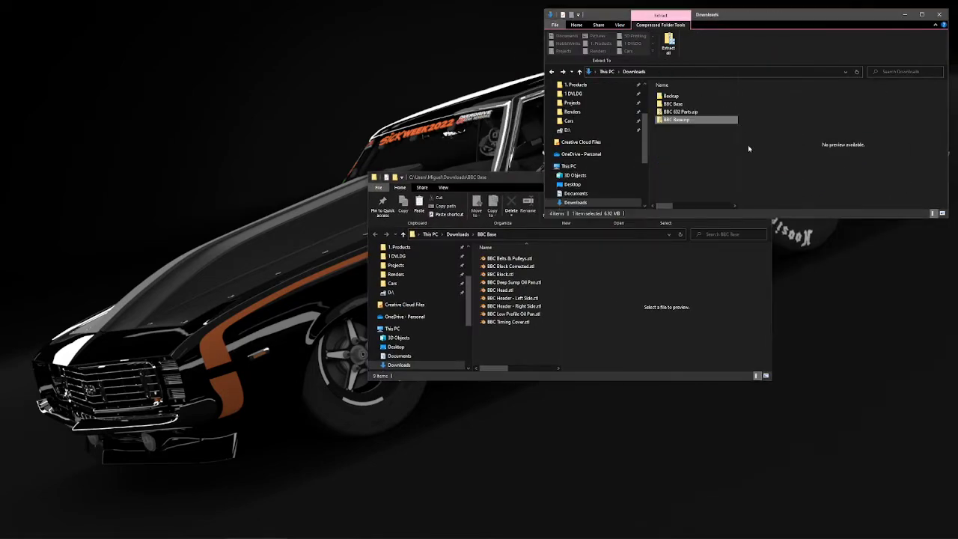
double_click(681, 113)
click(668, 42)
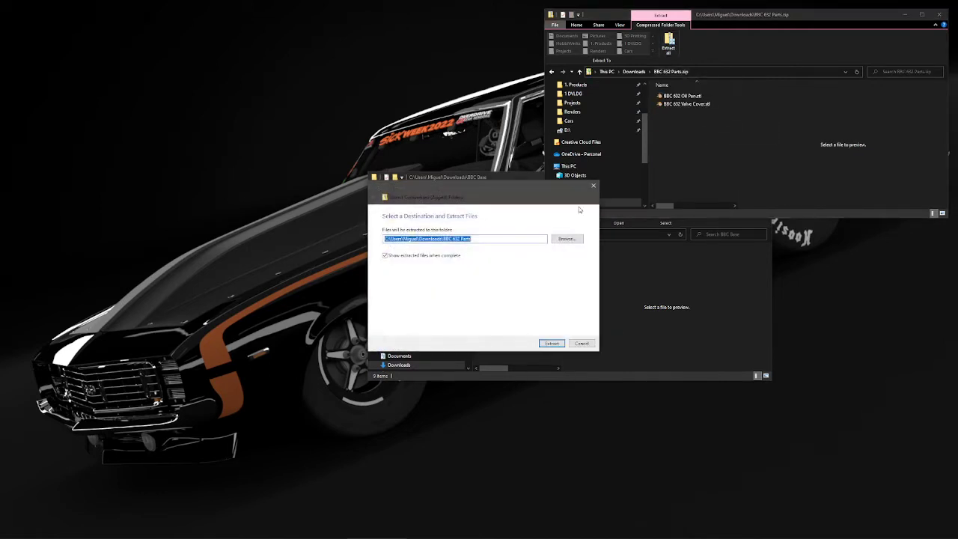
click(554, 344)
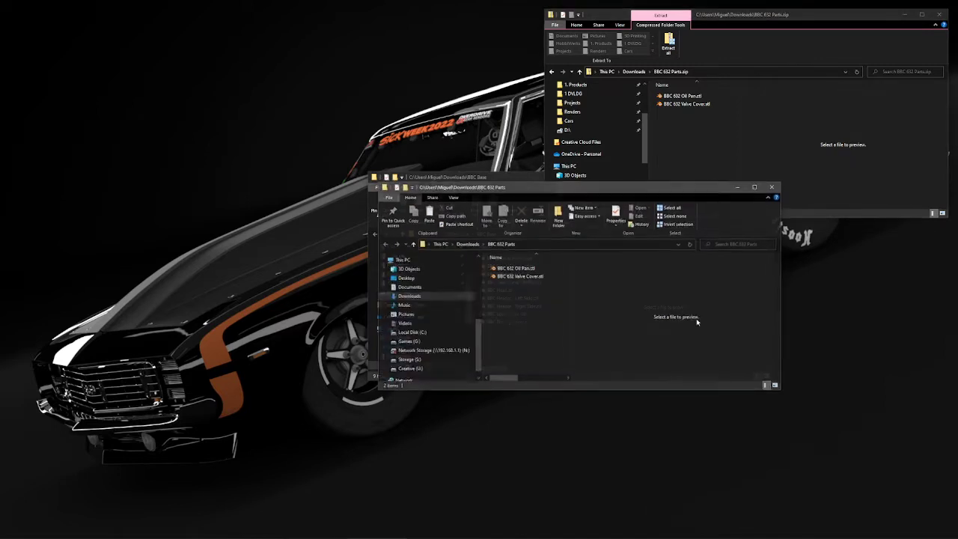
- Close the two extracted-folder windows, return to the Downloads folder and select the BBC Base folder
click(772, 187)
click(664, 315)
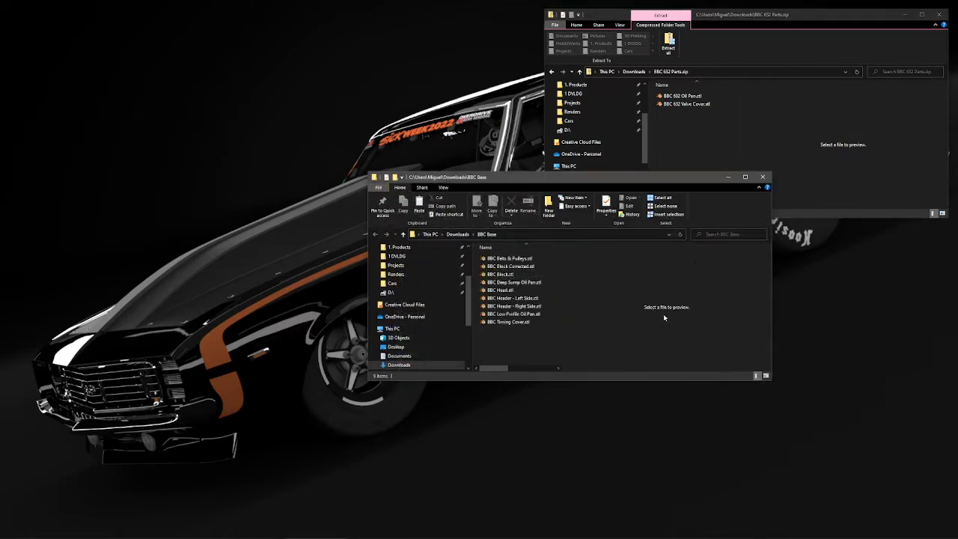
click(762, 177)
key(alt+Up)
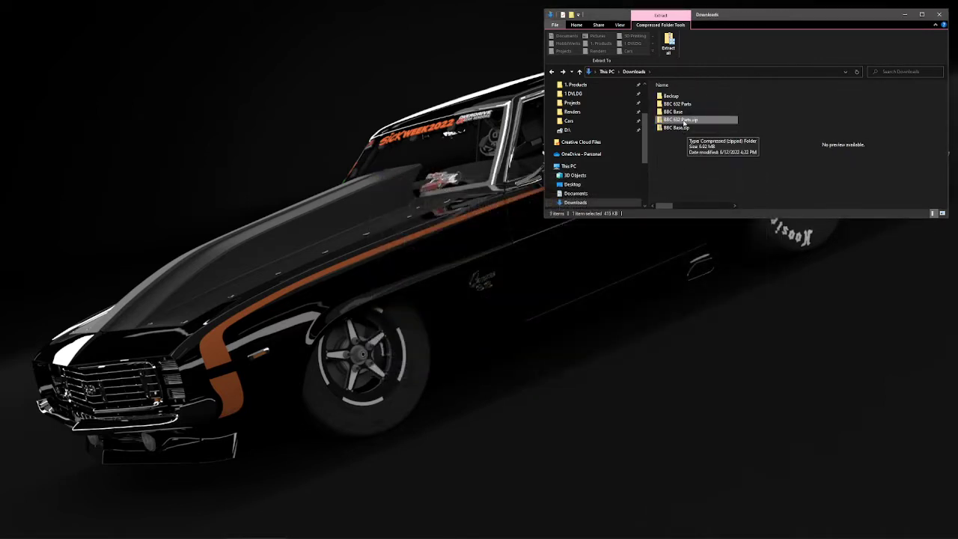
click(676, 112)
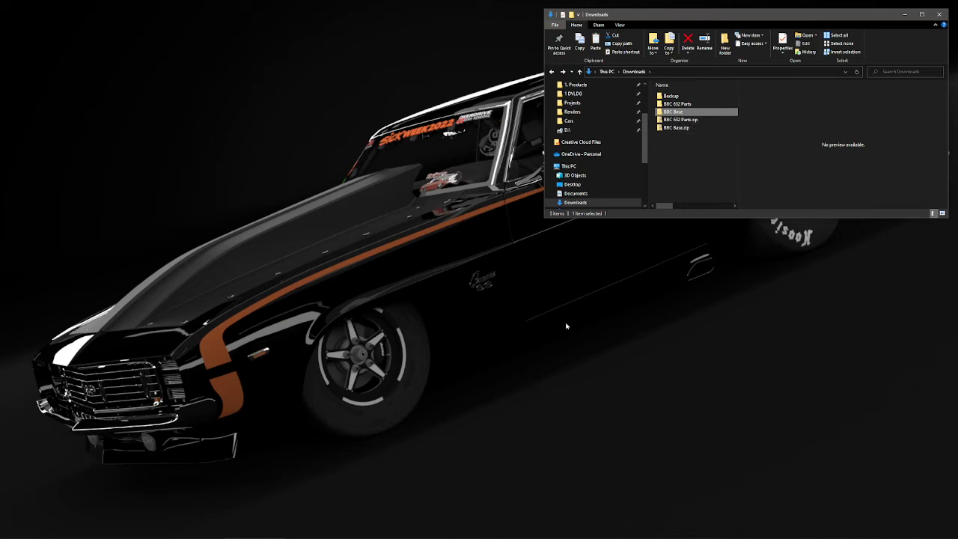
- Switch to CHITUBOX and view the list of configured printer profiles
key(super)
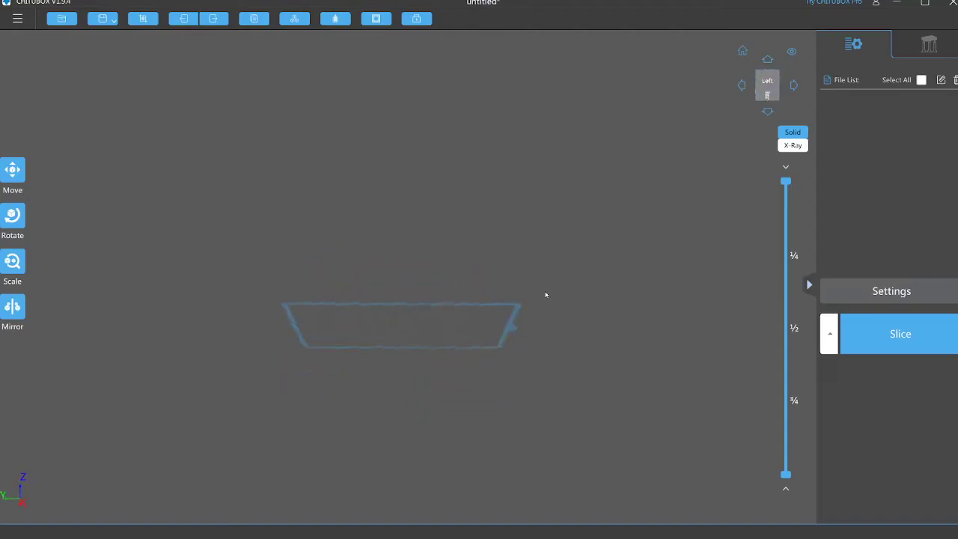
drag(544, 292, 546, 350)
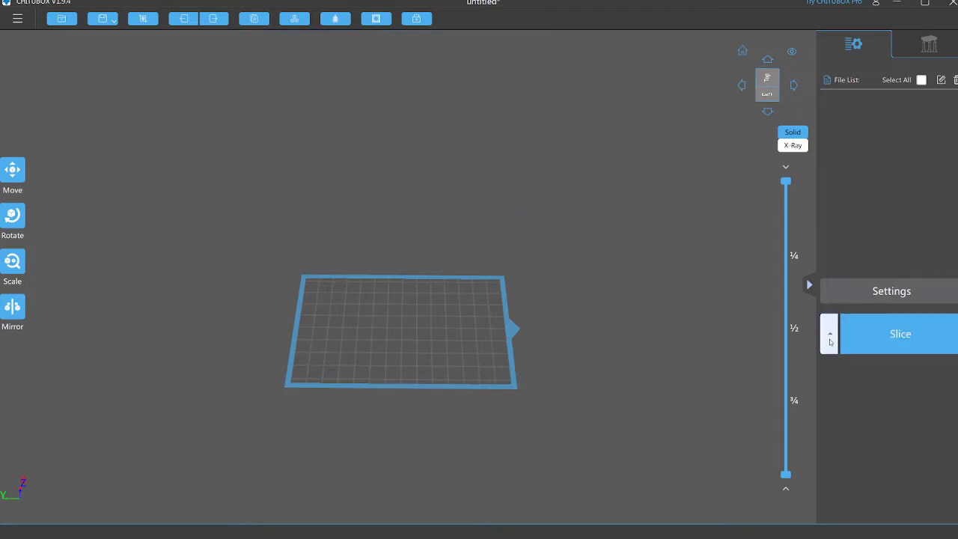
click(829, 341)
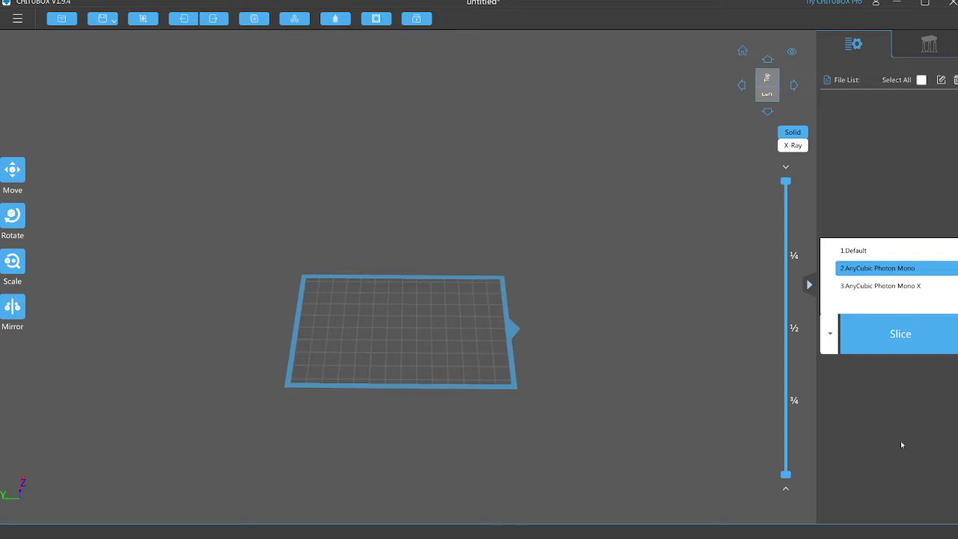
click(830, 333)
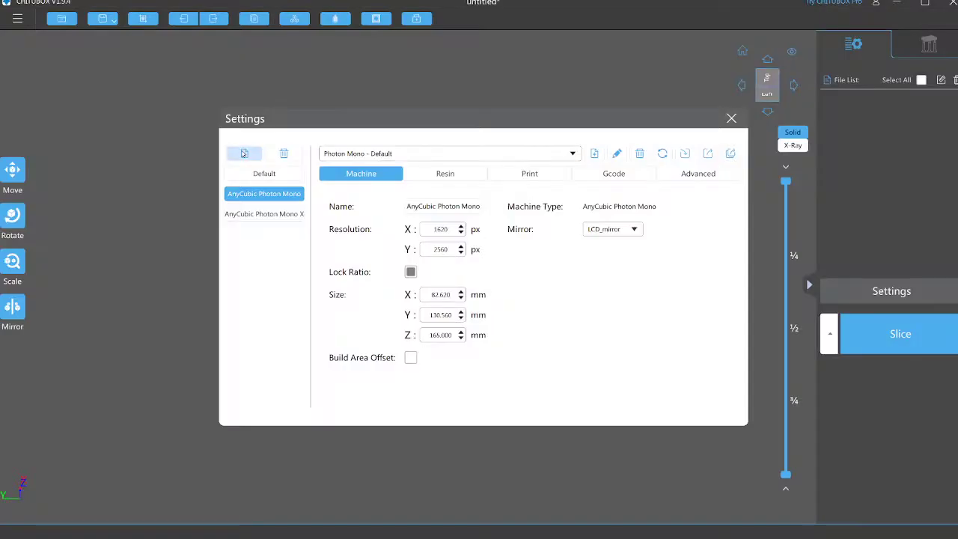
- Browse the AnyCubic models offered for a new machine profile and leave the chooser without adding one
click(244, 153)
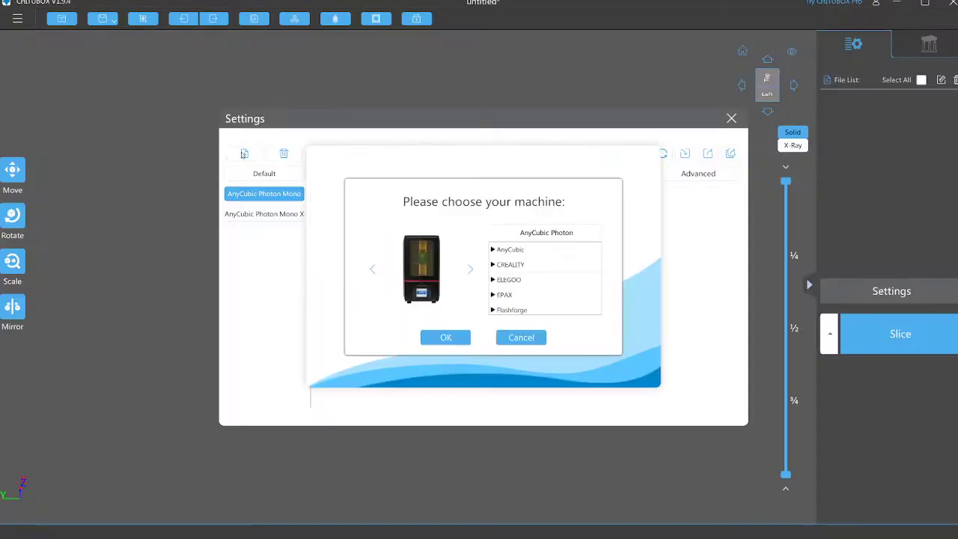
click(494, 250)
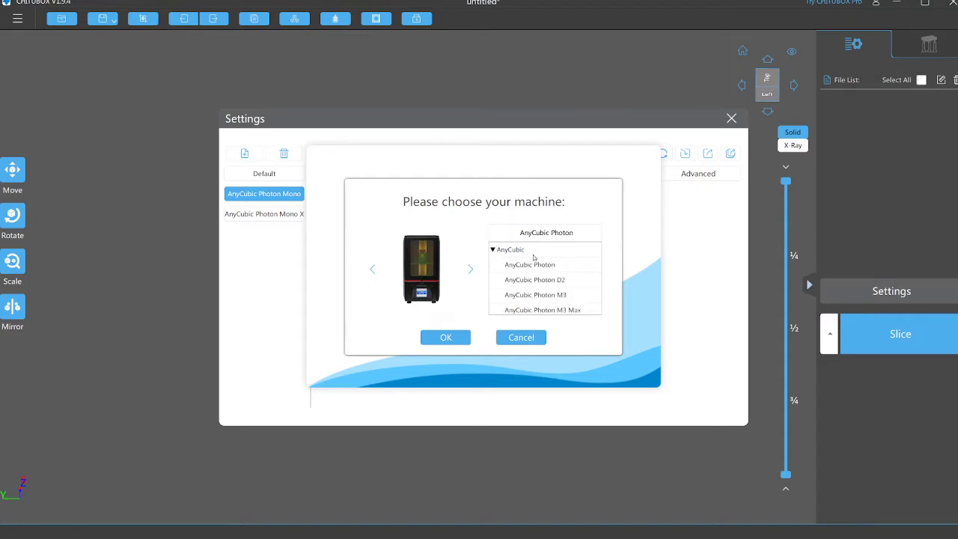
scroll(551, 270, down, 1)
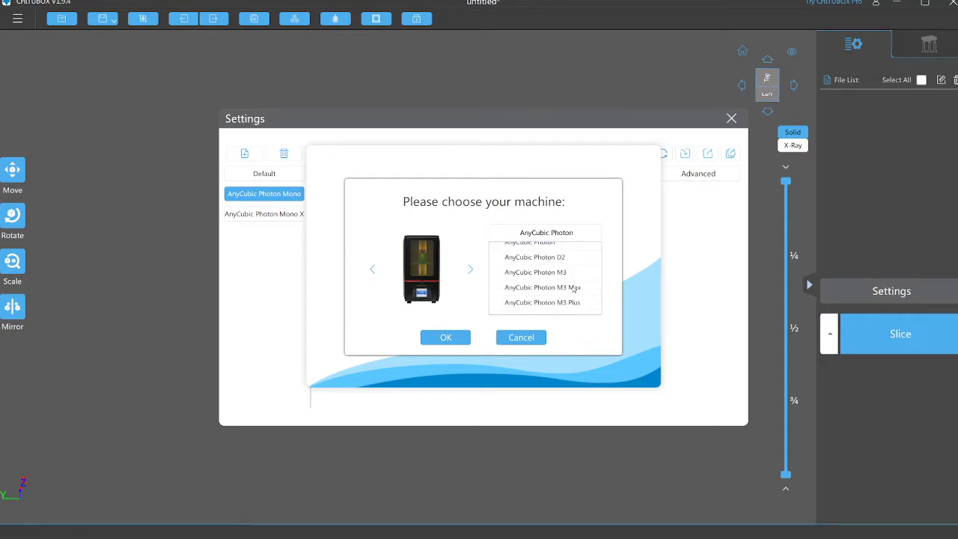
scroll(565, 289, down, 3)
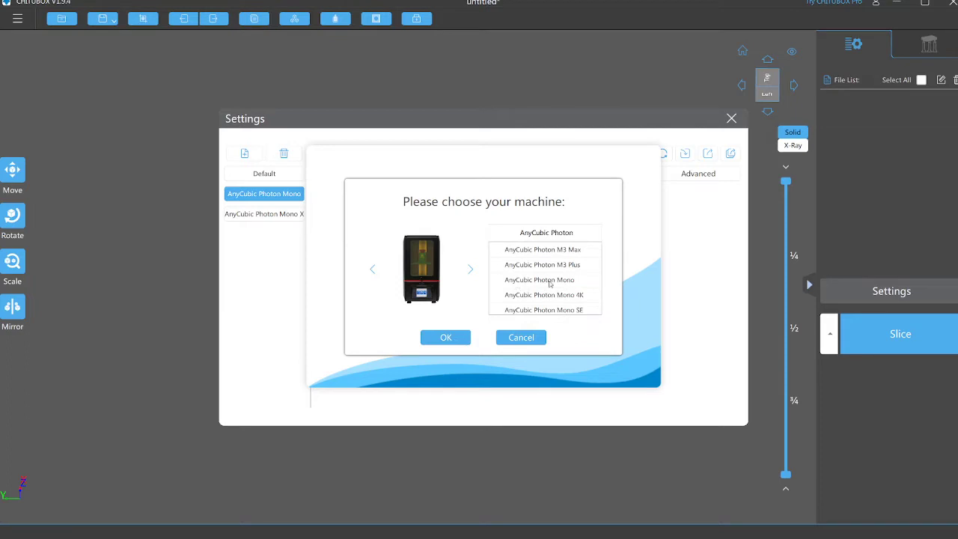
click(533, 341)
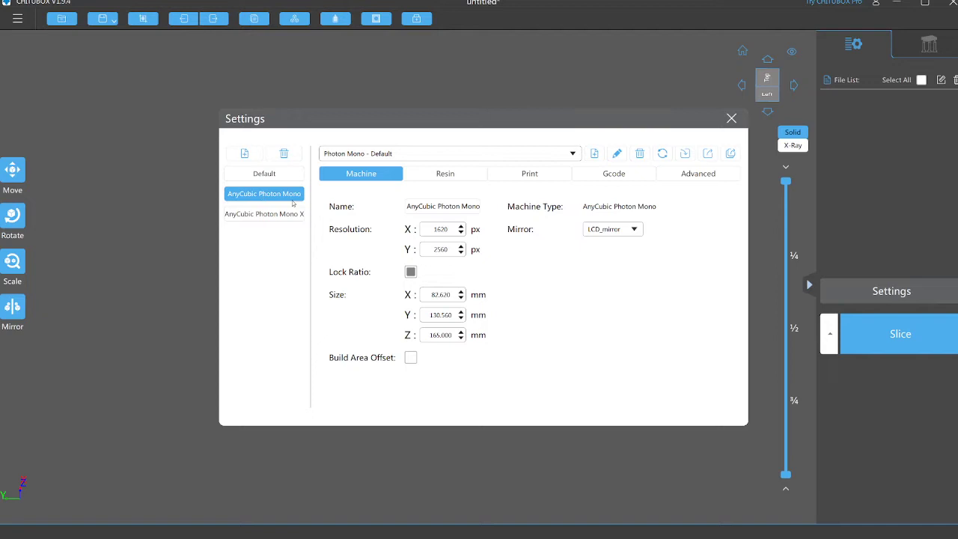
- Review the resin and print settings of the AnyCubic Photon Mono profile, and close the settings
click(452, 178)
click(530, 180)
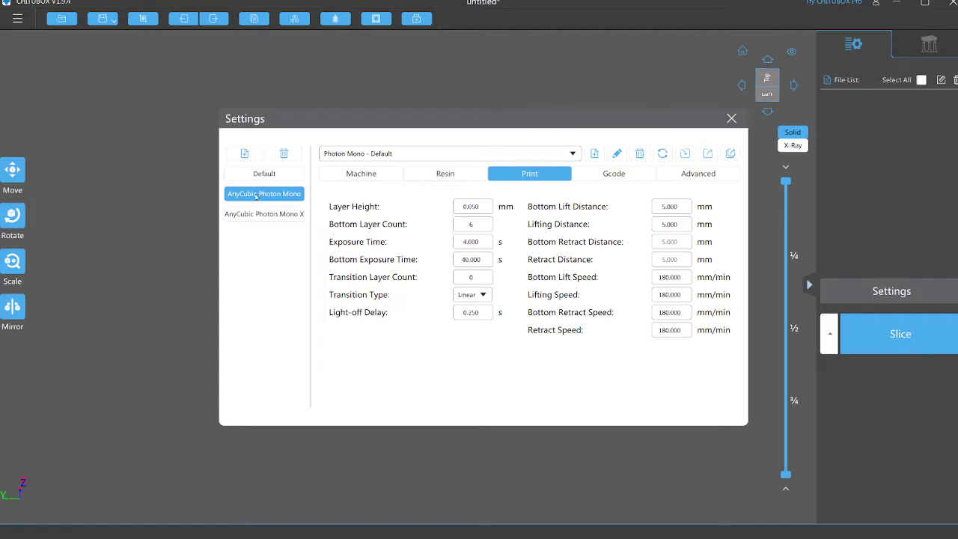
click(731, 119)
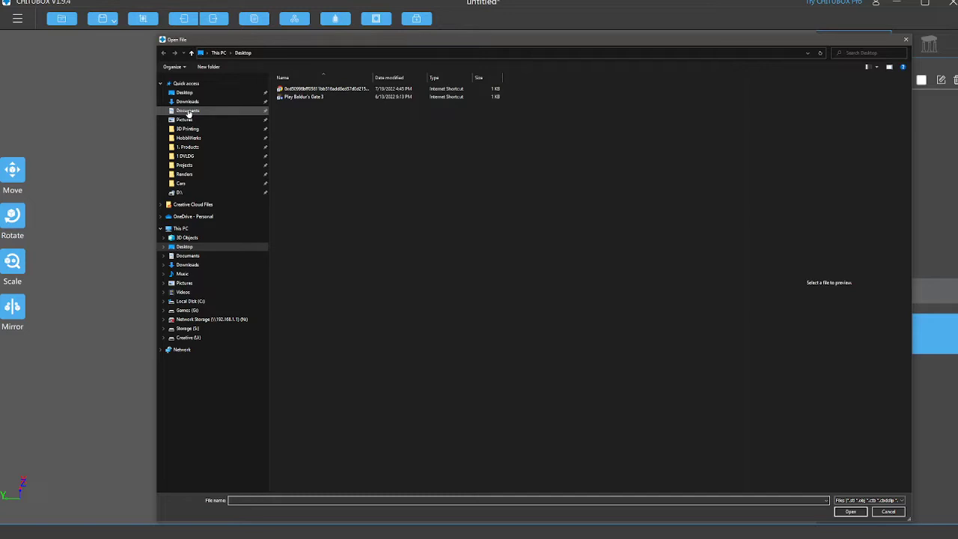
- Import all STL files from the BBC Base folder in Downloads except BBC Block.stl
click(187, 101)
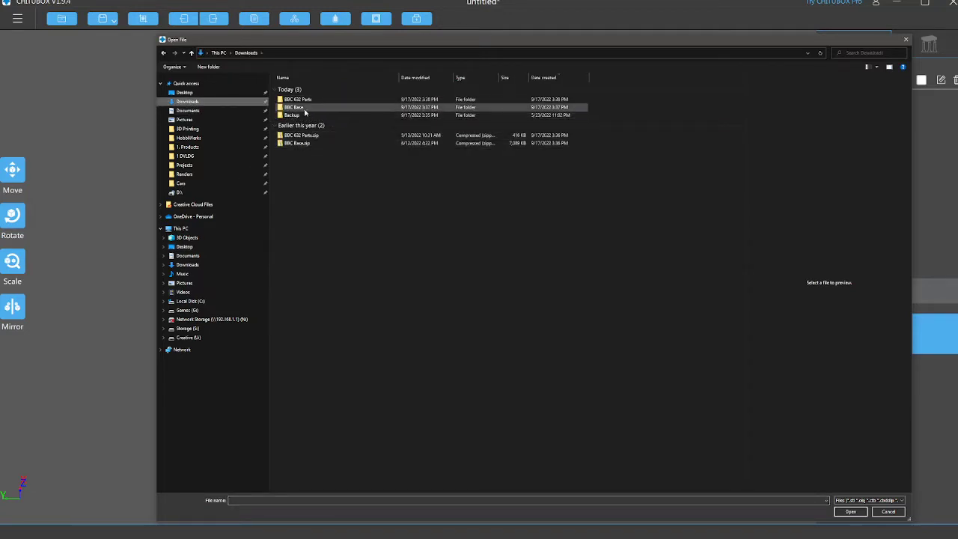
double_click(293, 107)
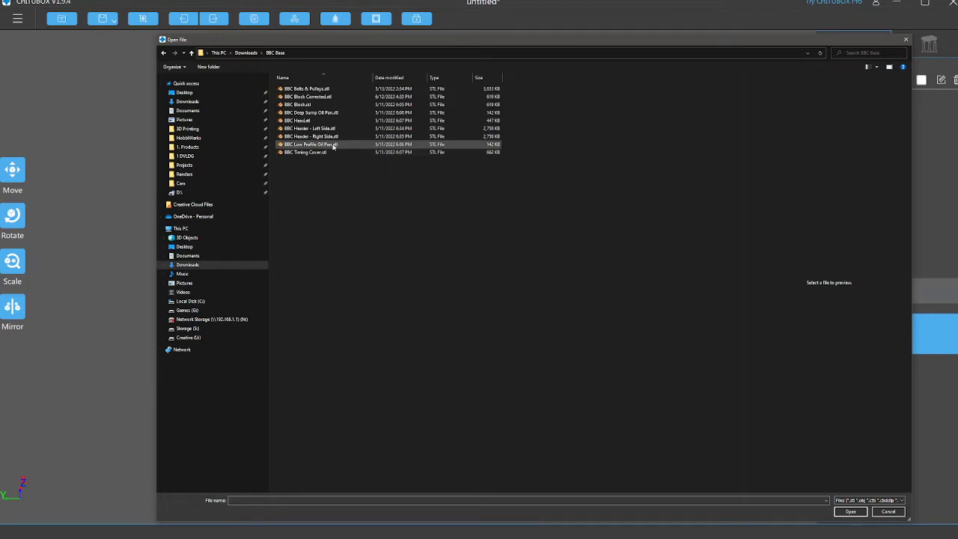
drag(314, 167, 287, 86)
ctrl+click(303, 106)
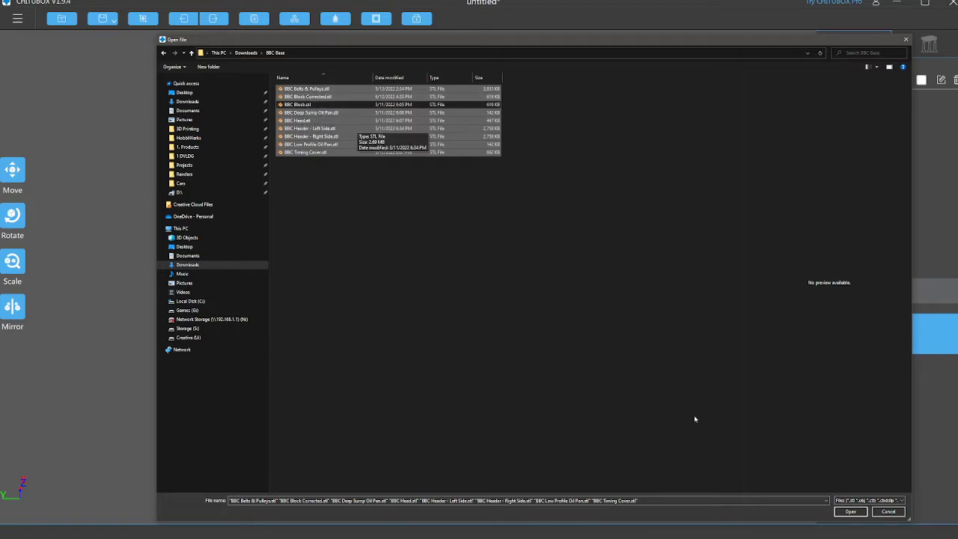
click(850, 512)
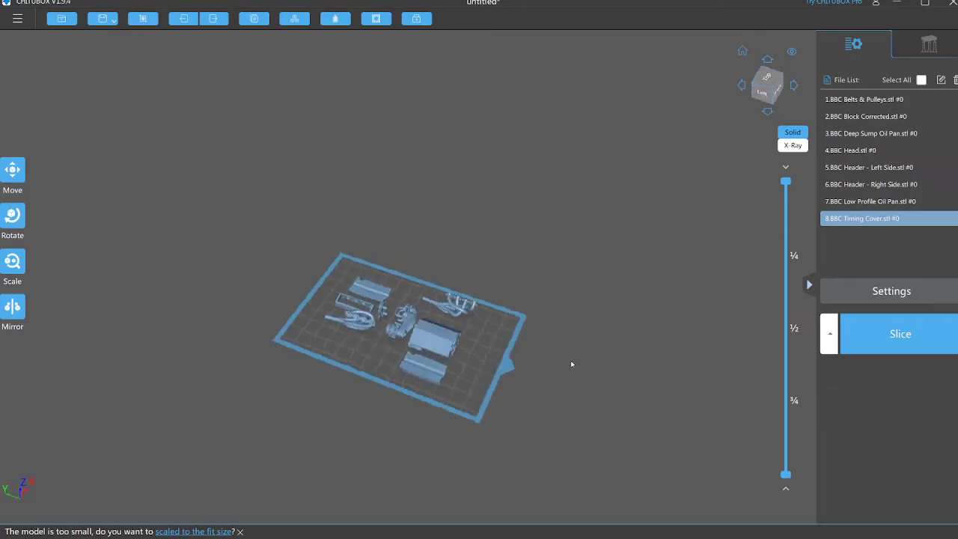
- Rotate the BBC Block Corrected model about the X axis in 45° increments so it stands on its end
drag(570, 360, 516, 397)
click(385, 361)
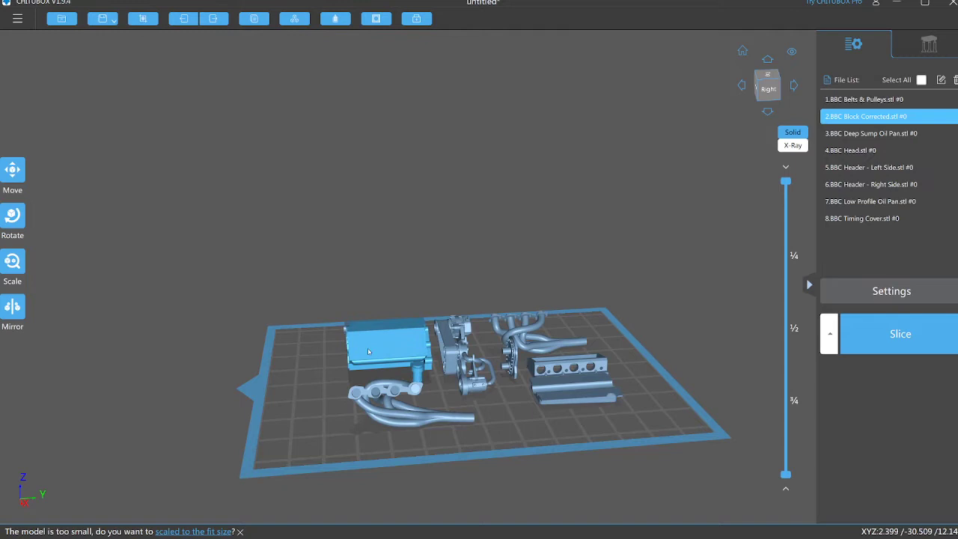
right_drag(406, 360, 404, 375)
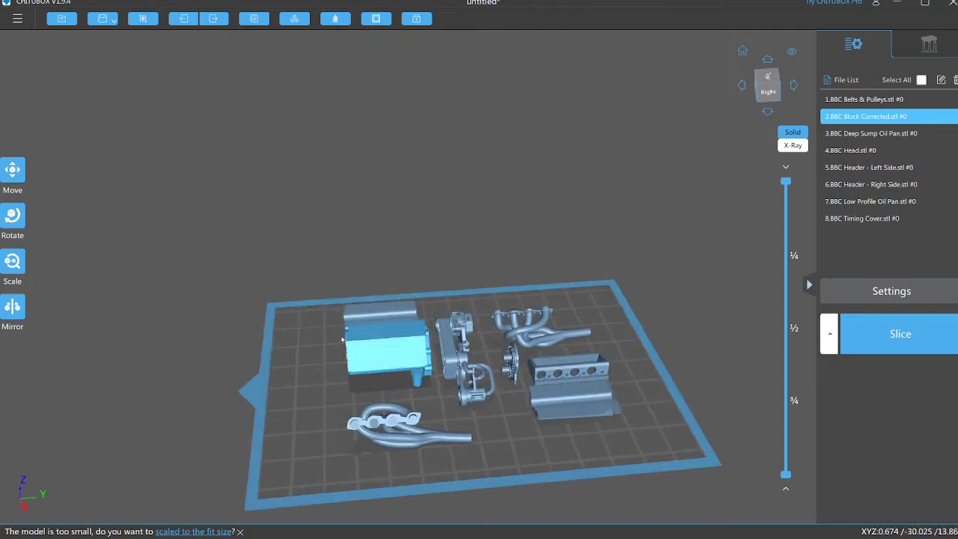
click(24, 225)
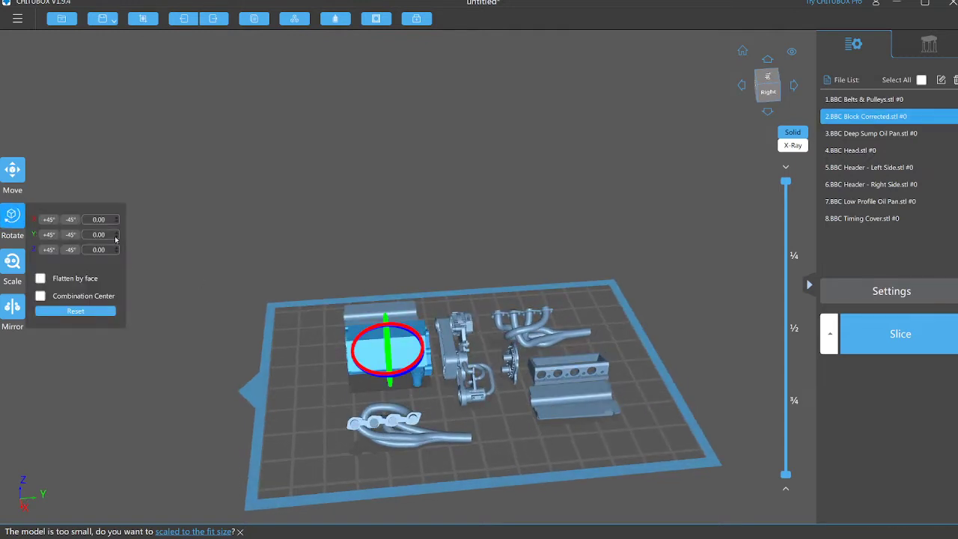
click(50, 219)
click(70, 220)
click(70, 220)
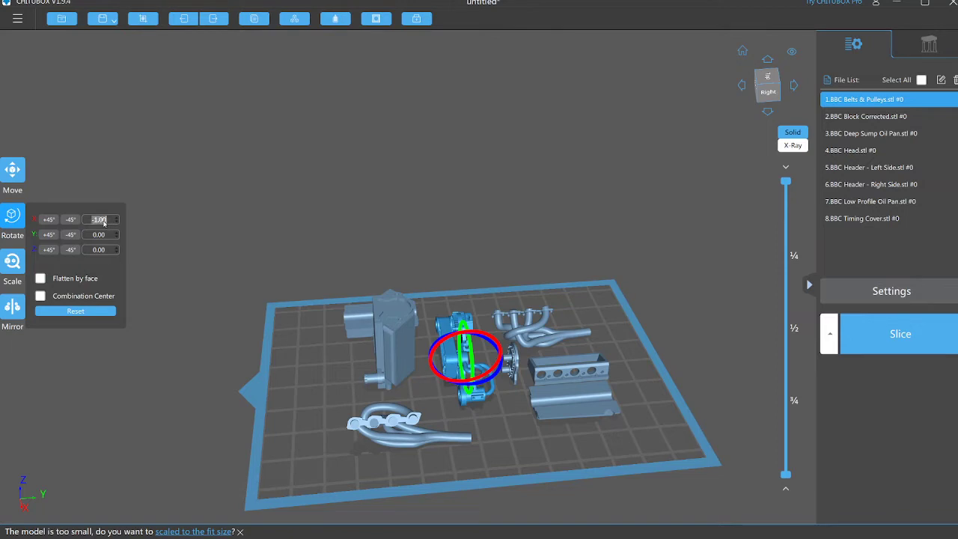
- Rotate the BBC Belts & Pulleys model about the X axis to -91°
drag(469, 336, 495, 341)
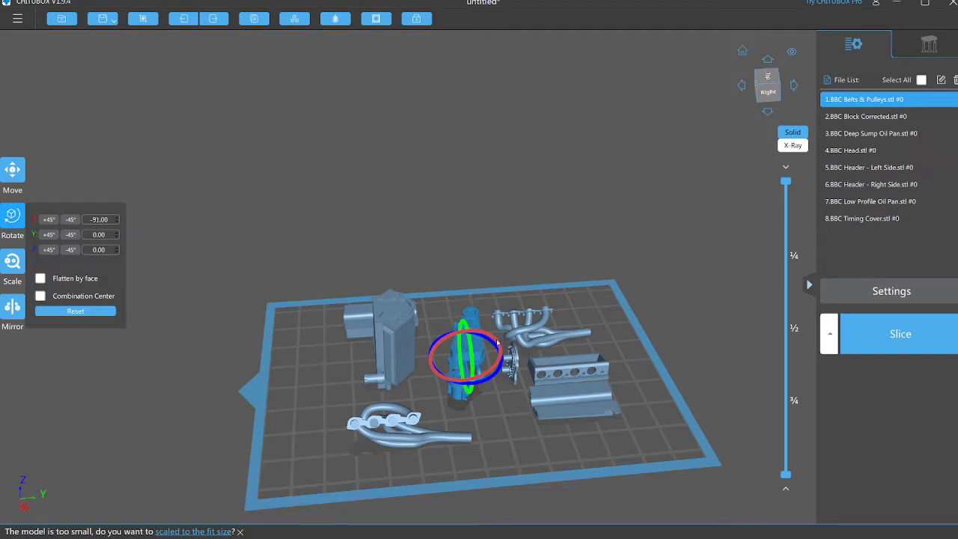
scroll(556, 403, up, 3)
right_drag(447, 357, 474, 327)
- Select both BBC Header models and rotate them together about the X axis so their exhaust pipes point upward
click(477, 336)
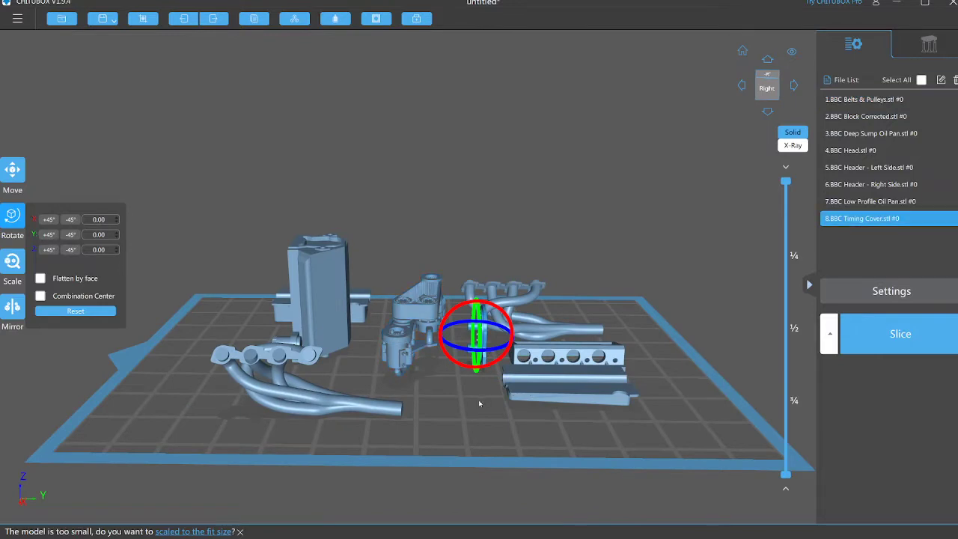
right_drag(478, 400, 502, 342)
click(499, 298)
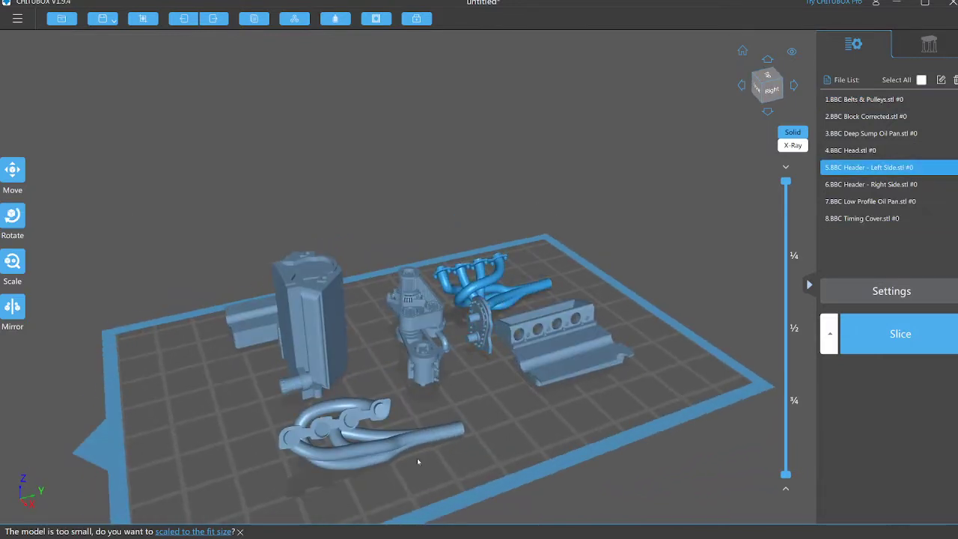
ctrl+click(407, 452)
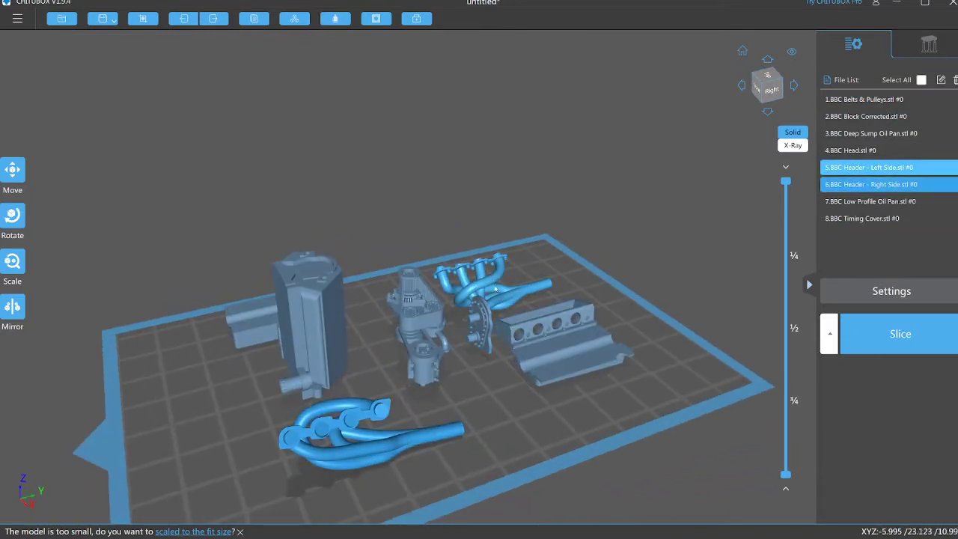
click(547, 363)
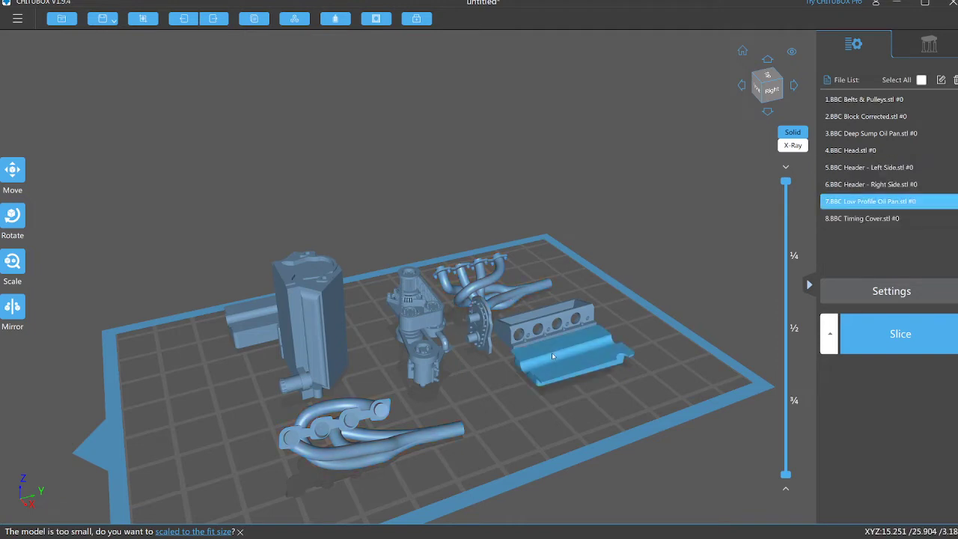
click(457, 288)
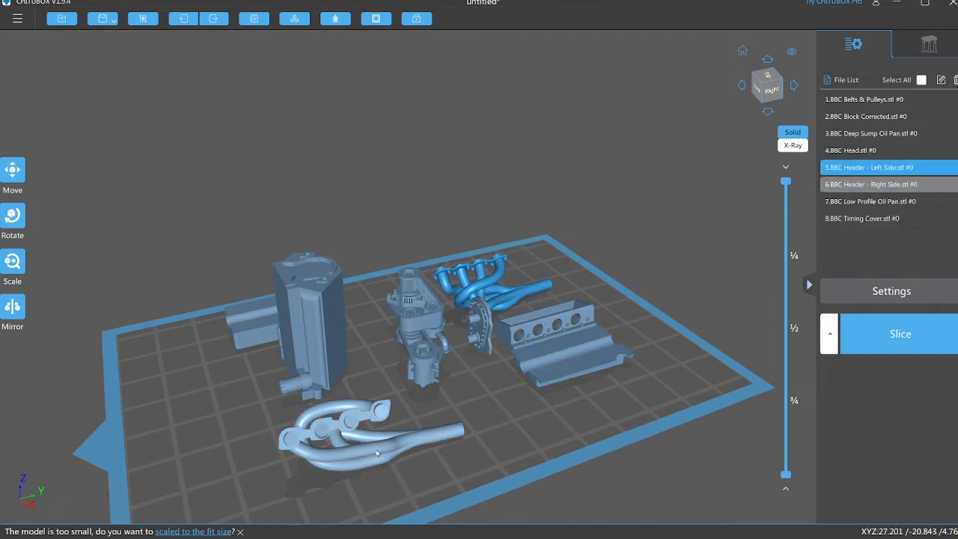
ctrl+click(458, 442)
drag(458, 442, 301, 410)
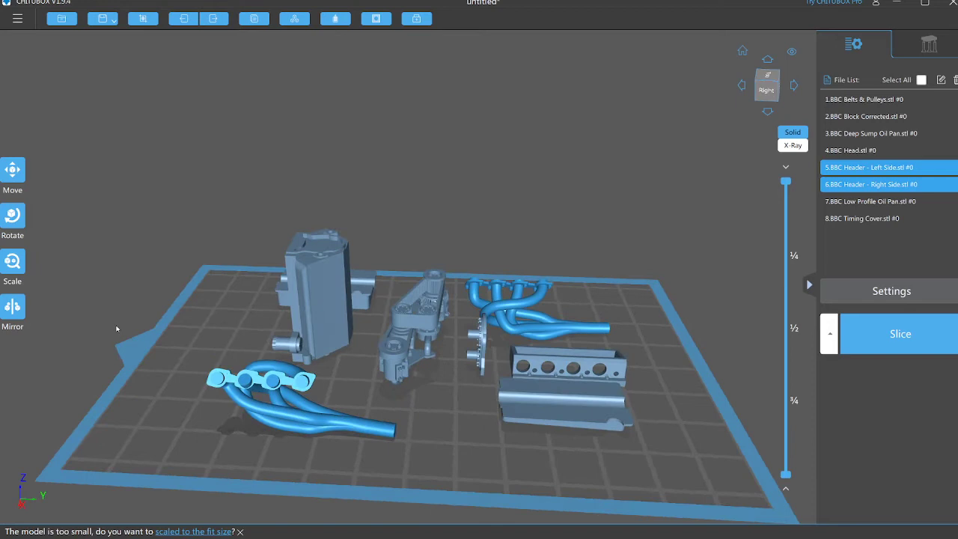
click(13, 221)
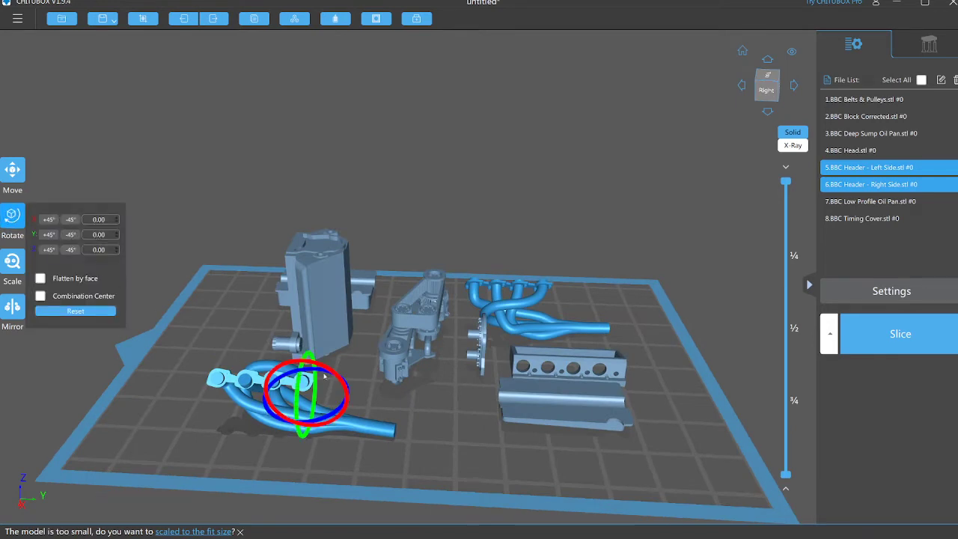
drag(324, 369, 309, 351)
right_drag(333, 404, 401, 401)
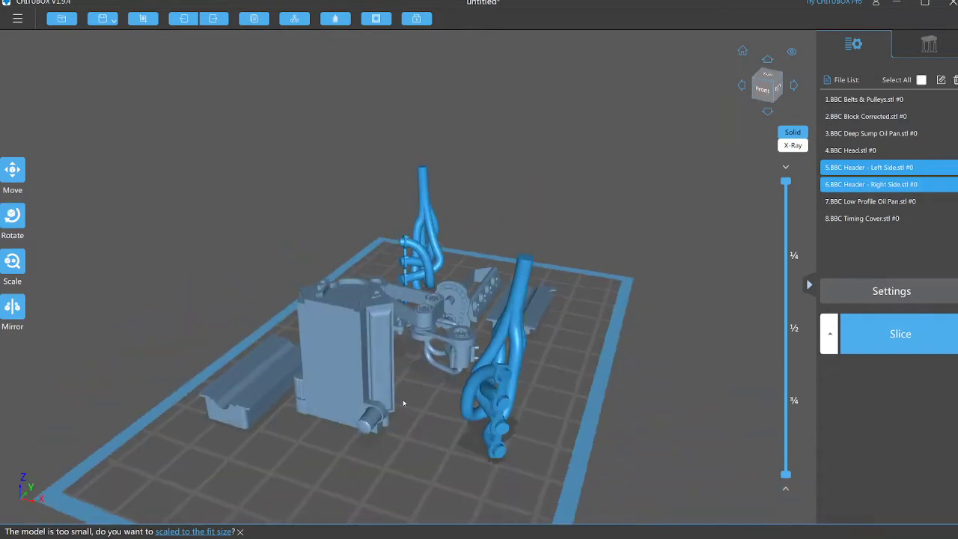
- Rotate the BBC Deep Sump Oil Pan model about the X axis to 90° so it stands on end
click(239, 396)
right_drag(241, 396, 376, 405)
drag(376, 404, 399, 407)
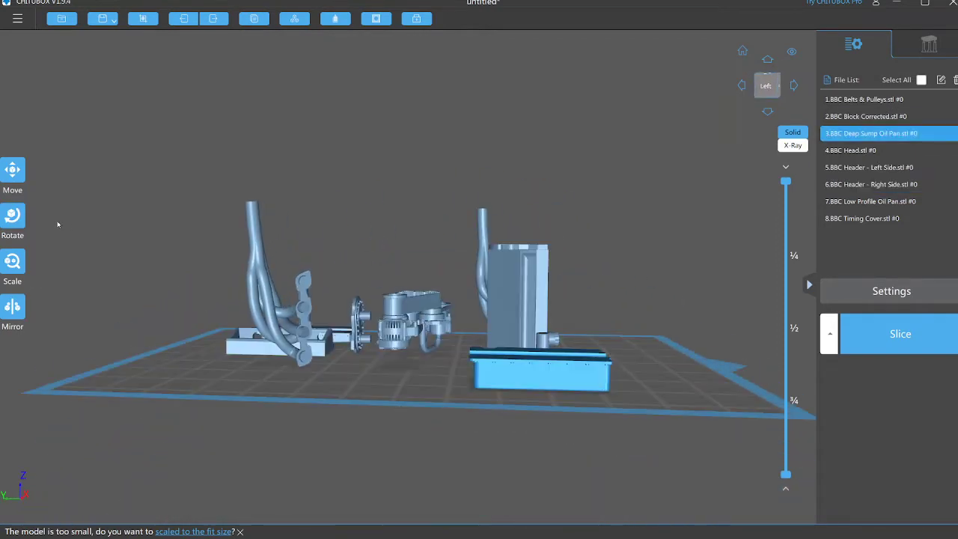
click(17, 218)
drag(557, 334, 509, 319)
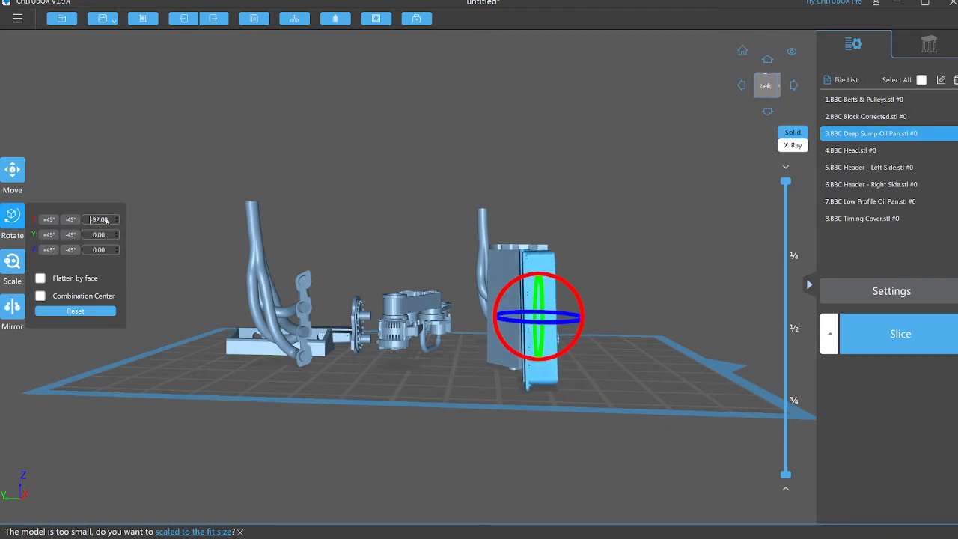
text(90)
key(Return)
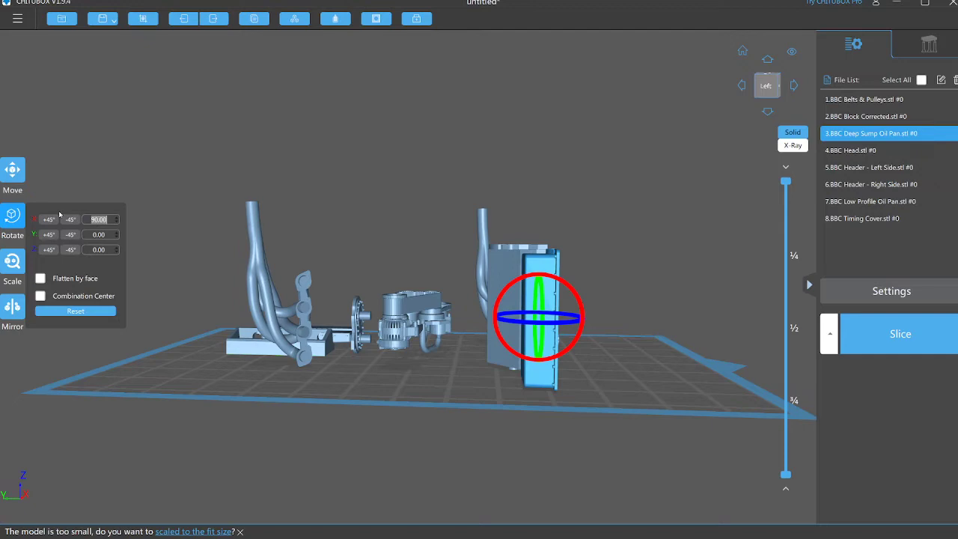
- Tilt the BBC Head model 45° about the X axis
right_drag(314, 266, 528, 259)
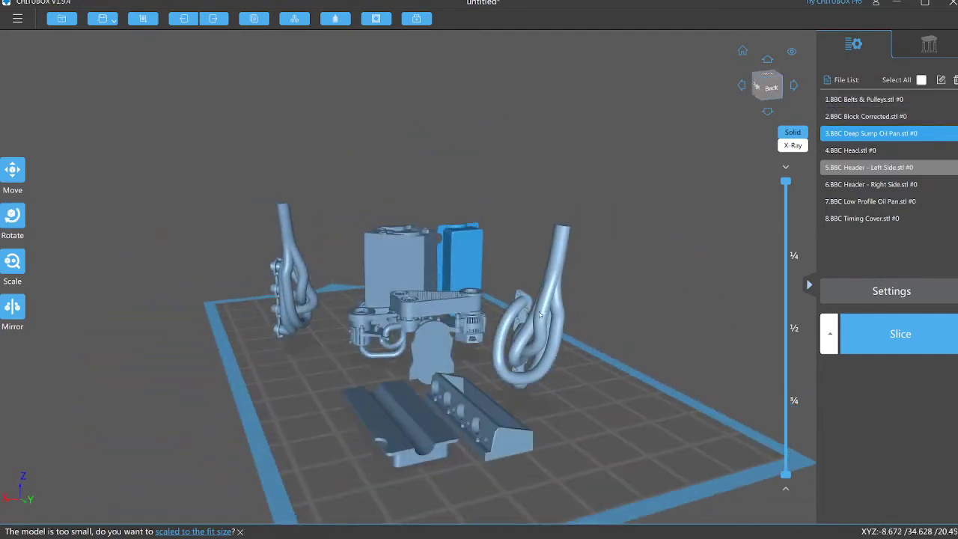
click(498, 453)
right_drag(524, 446, 579, 454)
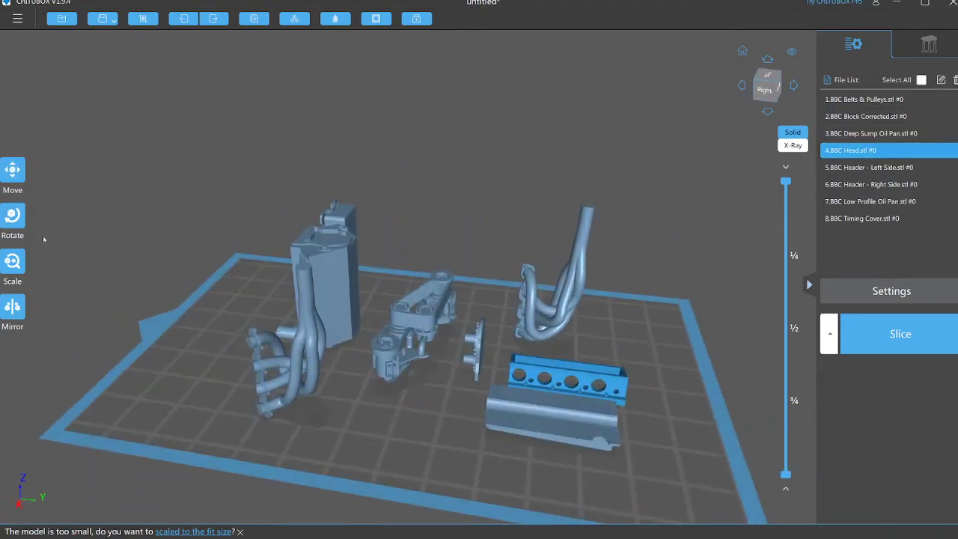
click(13, 217)
click(49, 219)
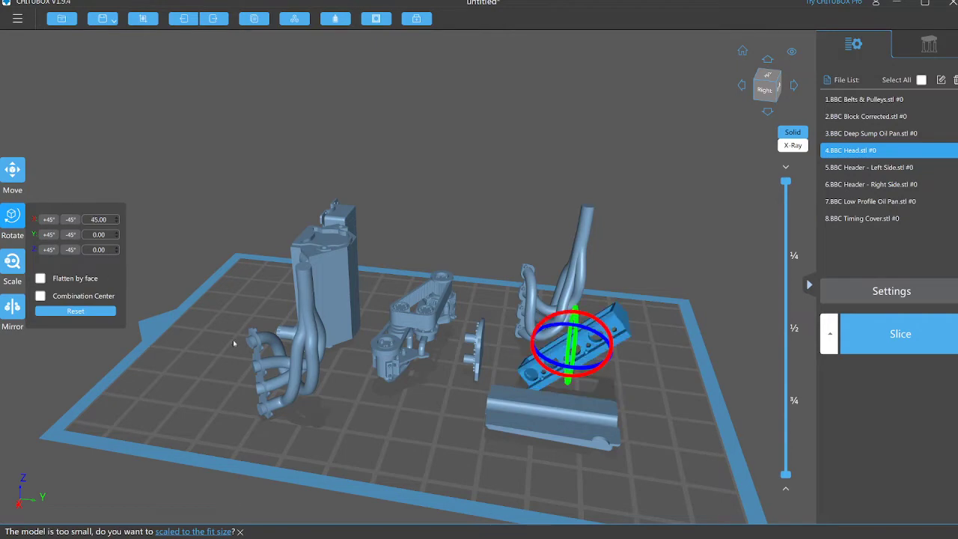
- Delete the BBC Low Profile Oil Pan model from the build plate
click(527, 425)
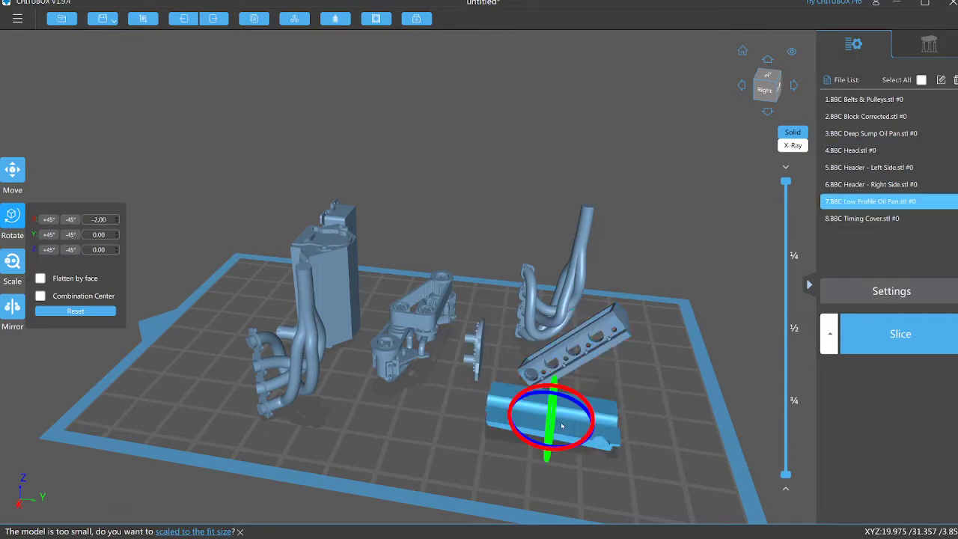
key(Delete)
right_drag(540, 413, 600, 413)
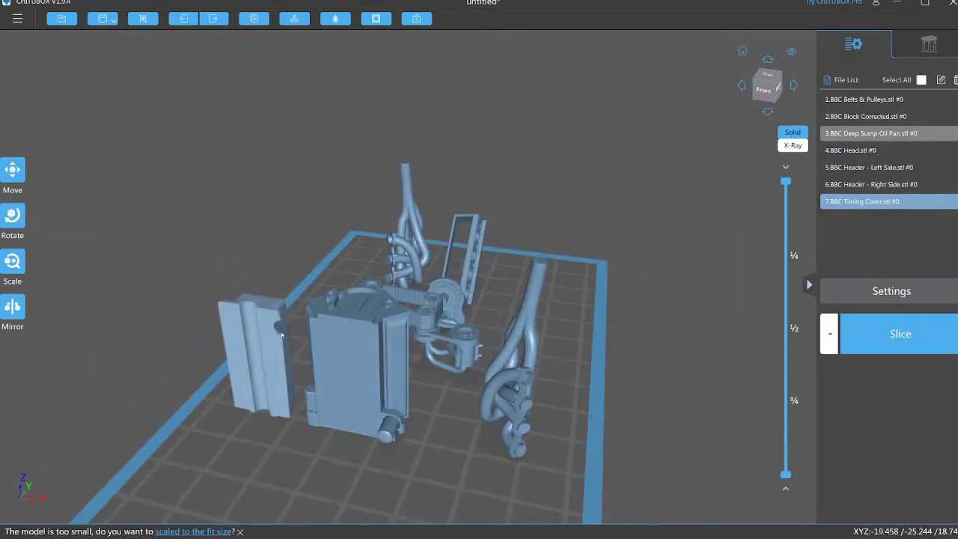
- Import the oil pan and valve cover STL files from the BBC 632 Parts folder in Downloads, and delete the BBC Deep Sump Oil Pan
drag(281, 335, 258, 140)
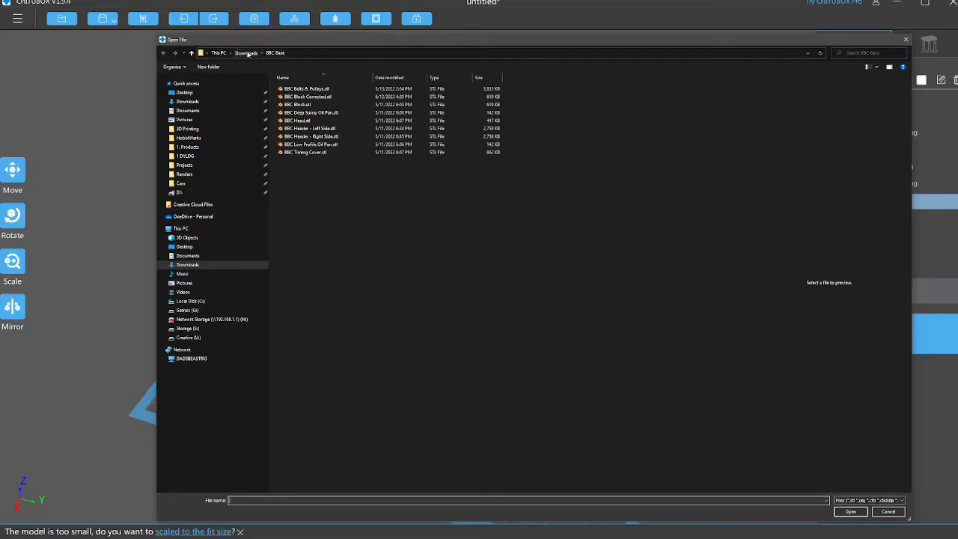
click(247, 54)
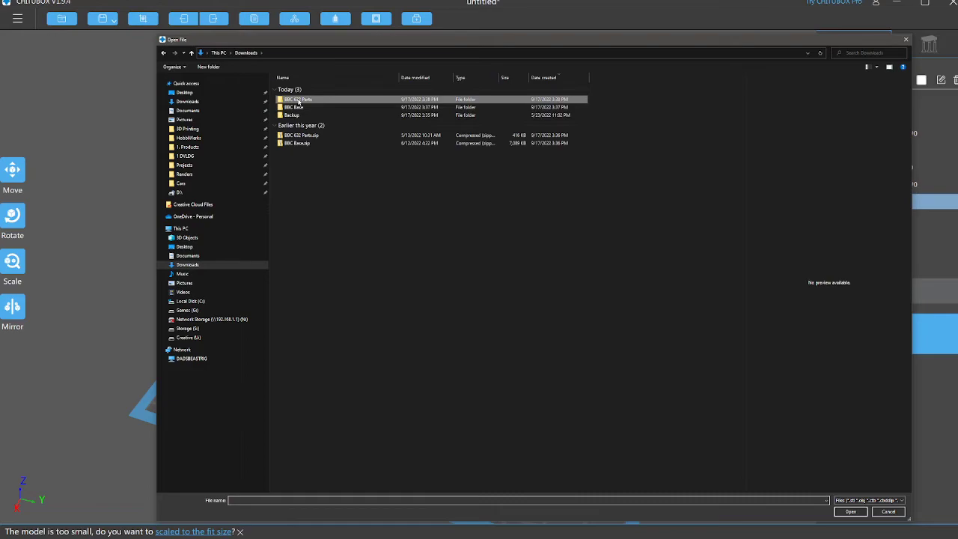
double_click(296, 103)
drag(332, 122, 292, 90)
click(851, 511)
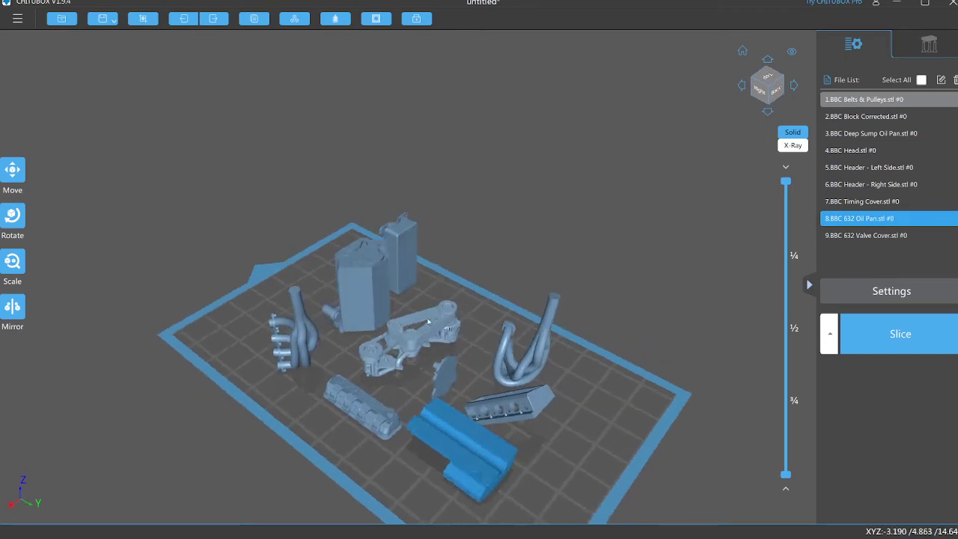
click(404, 259)
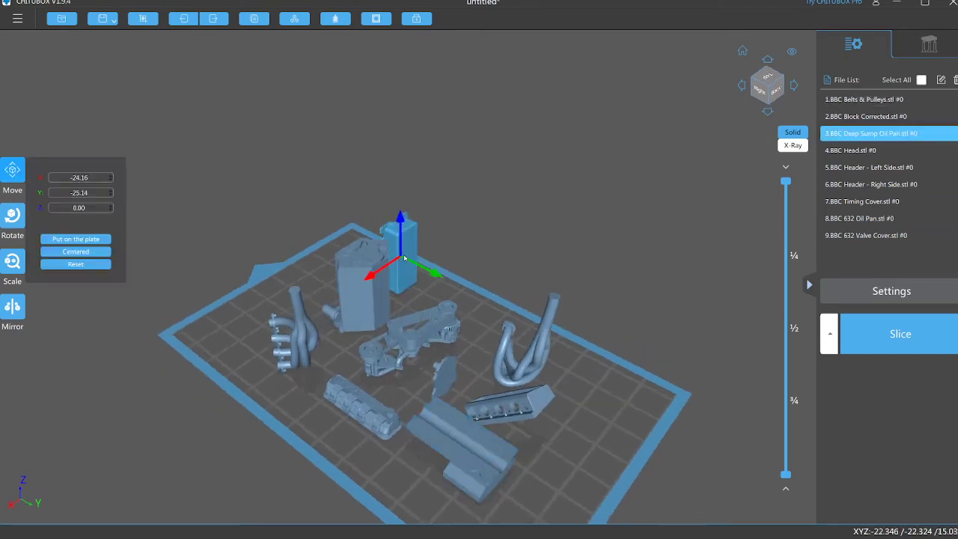
key(Delete)
- Rotate the BBC 632 Oil Pan to -90° and the BBC 632 Valve Cover to 45° about the X axis
click(452, 438)
right_drag(517, 449, 580, 422)
click(13, 215)
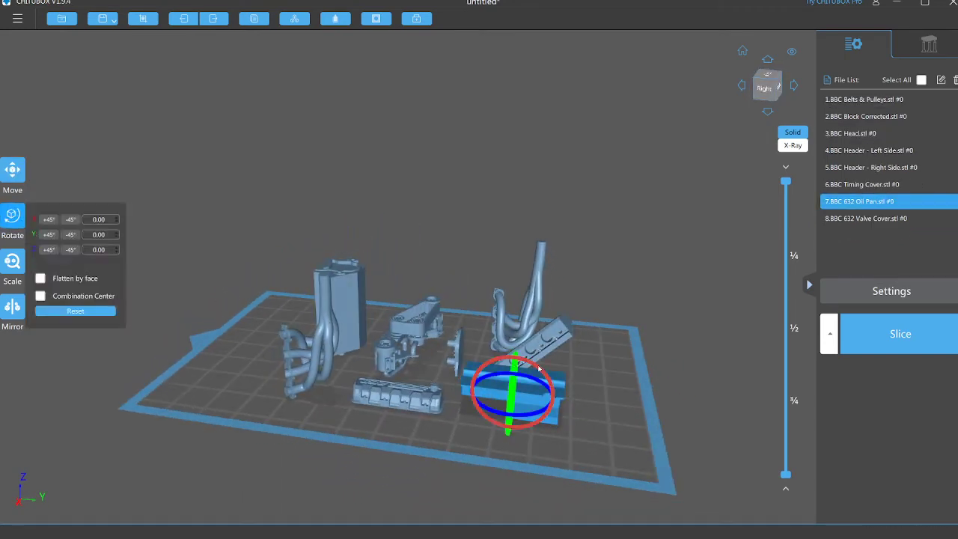
drag(550, 348, 553, 389)
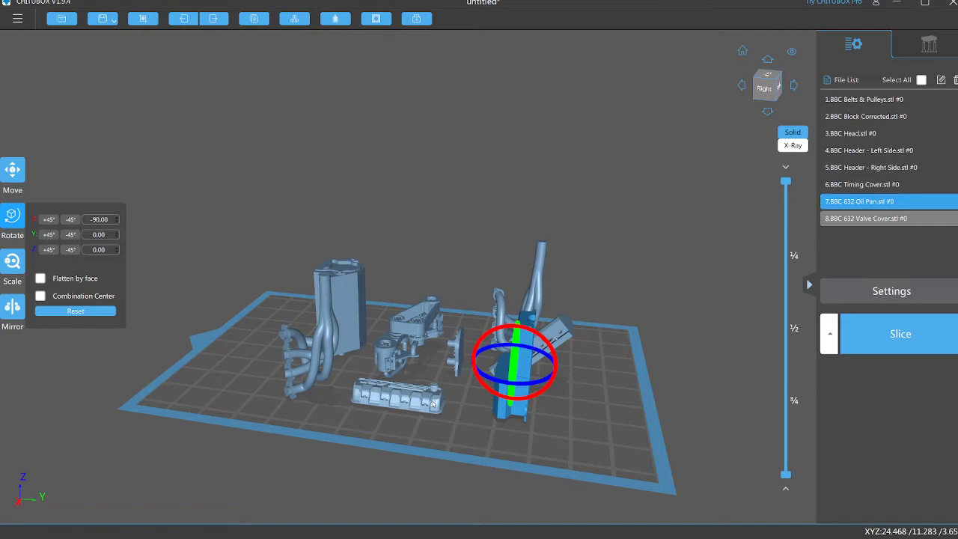
click(397, 393)
click(48, 221)
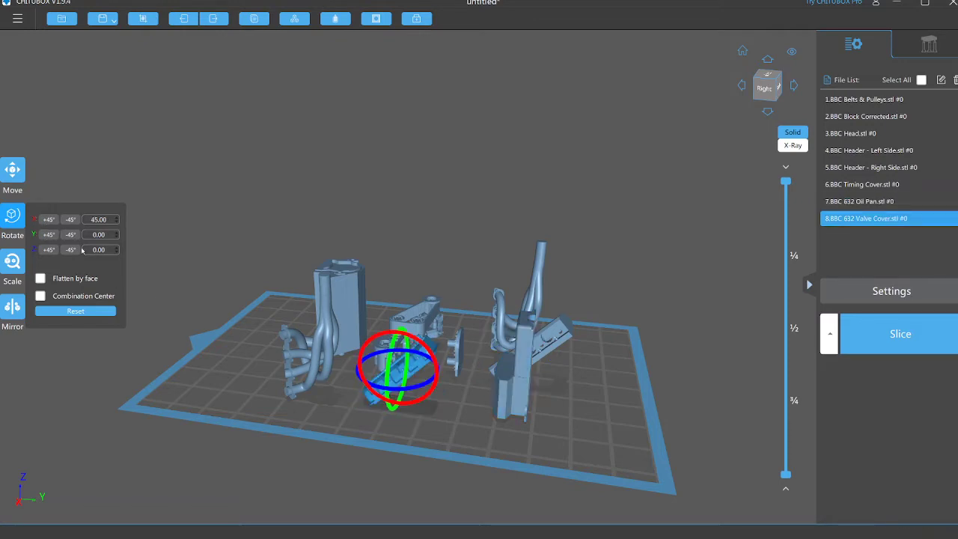
- Select the BBC 632 Valve Cover together with the BBC Head and make one copy of each
mouse_move(453, 339)
mouse_down()
mouse_move(604, 344)
mouse_move(464, 353)
mouse_up()
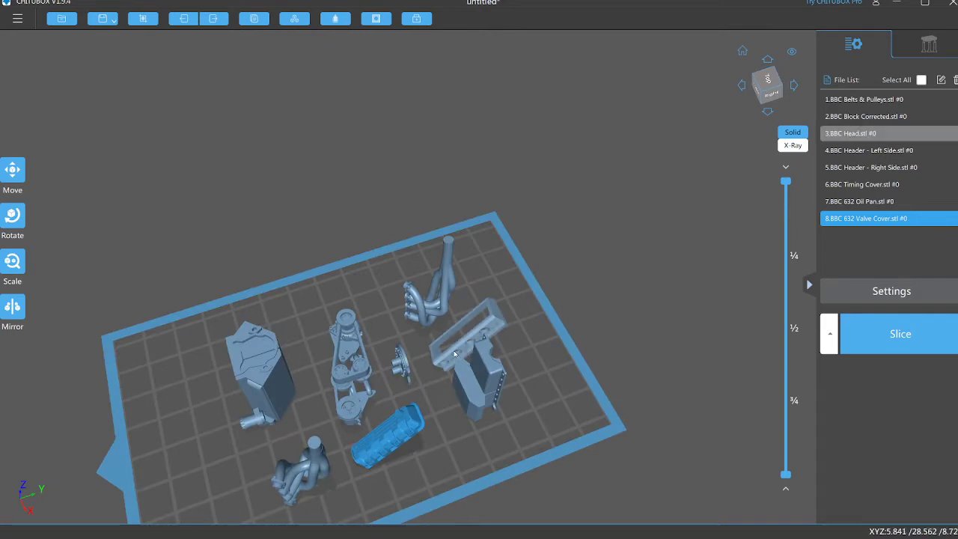
ctrl+click(455, 353)
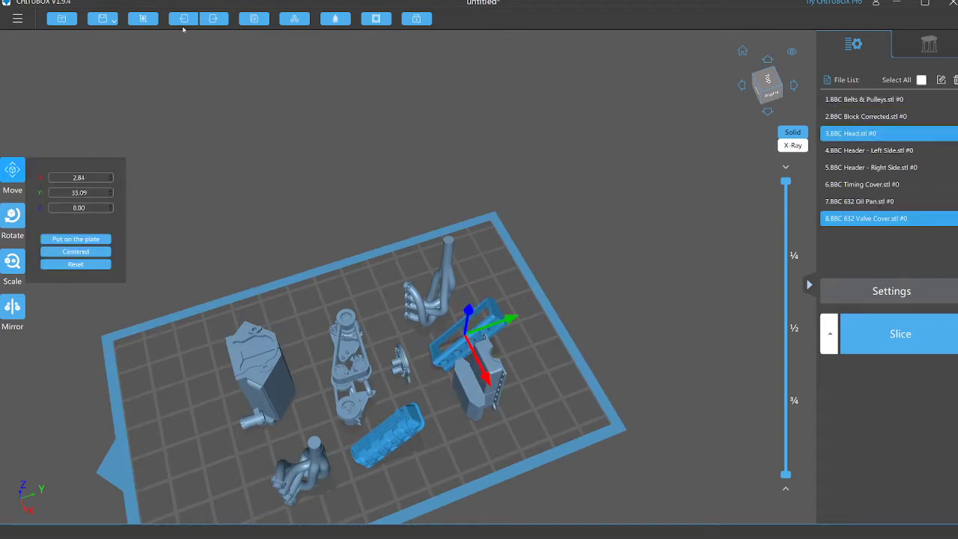
click(254, 19)
right_drag(519, 249, 432, 288)
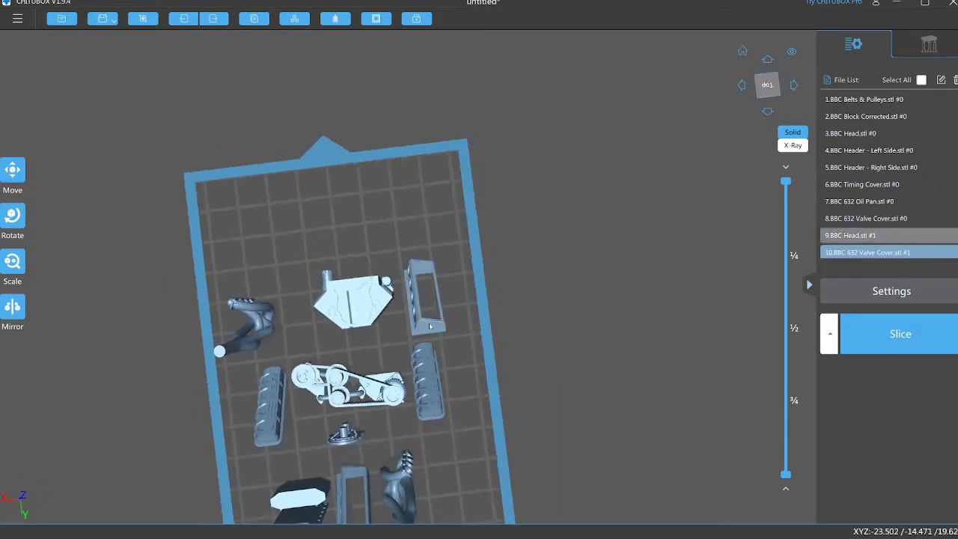
- Move the two BBC Head and two BBC 632 Valve Cover models into a row along the plate's short front edge
drag(433, 289, 448, 182)
drag(355, 482, 407, 168)
drag(428, 378, 344, 202)
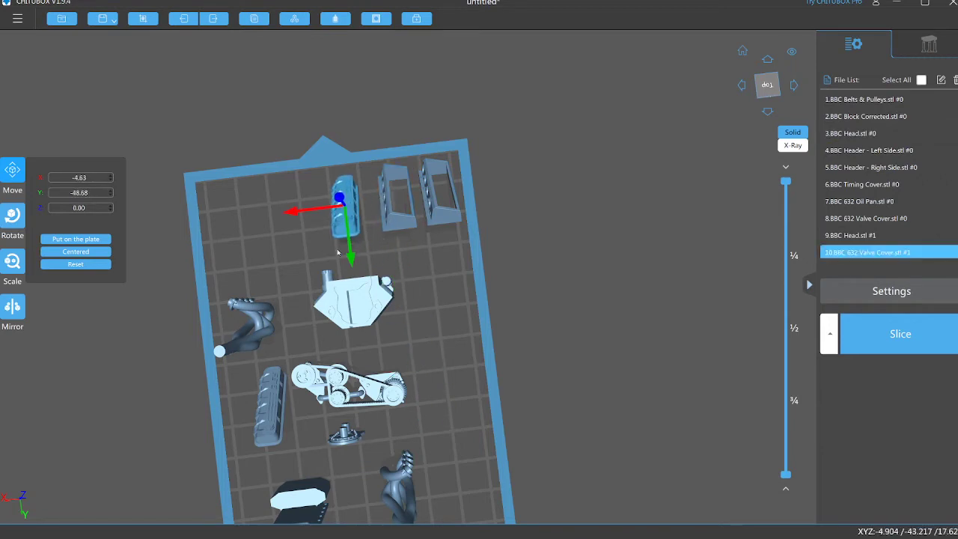
drag(271, 404, 295, 219)
- Move the BBC Block Corrected model close behind the heads, and place both headers at the free end of the valve cover row
drag(352, 299, 412, 277)
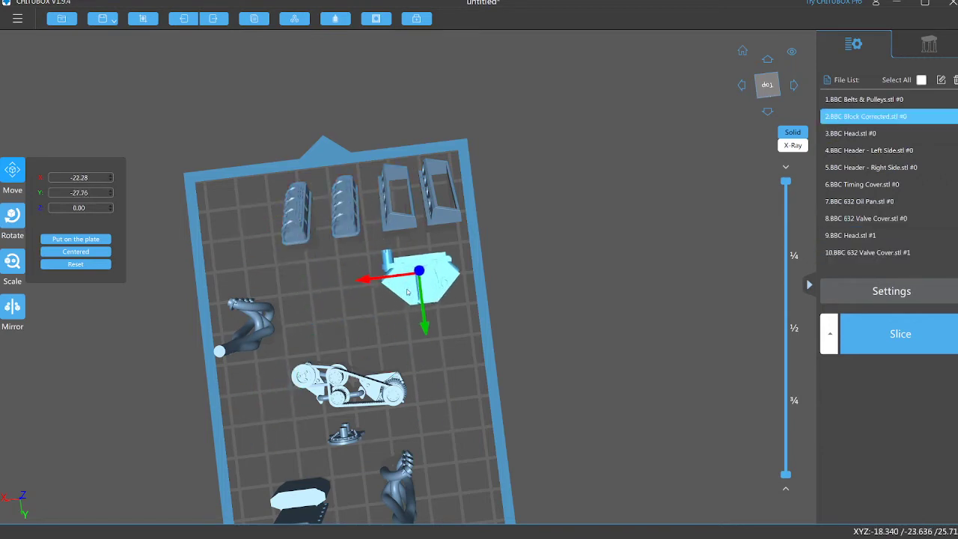
drag(247, 325, 250, 225)
drag(398, 483, 241, 285)
right_drag(337, 298, 436, 343)
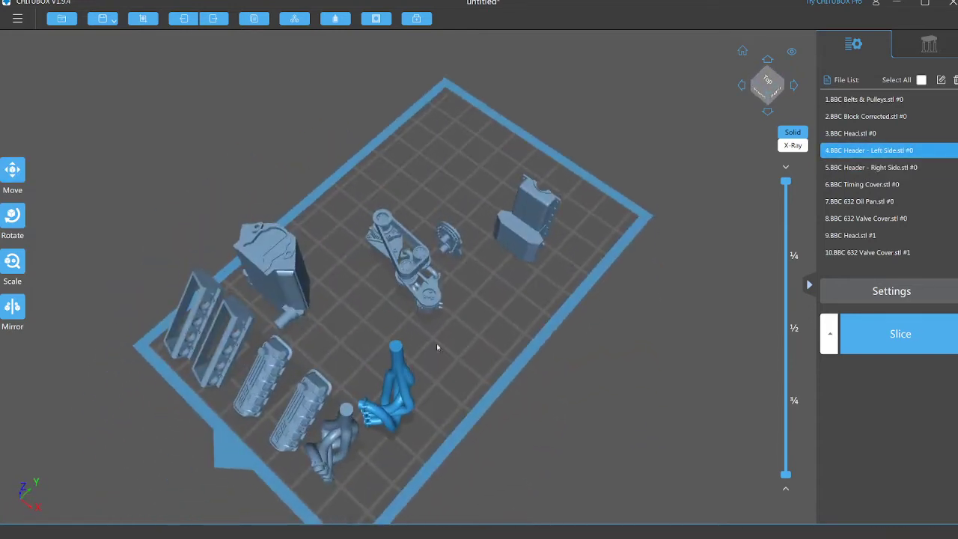
click(396, 408)
drag(399, 415, 372, 460)
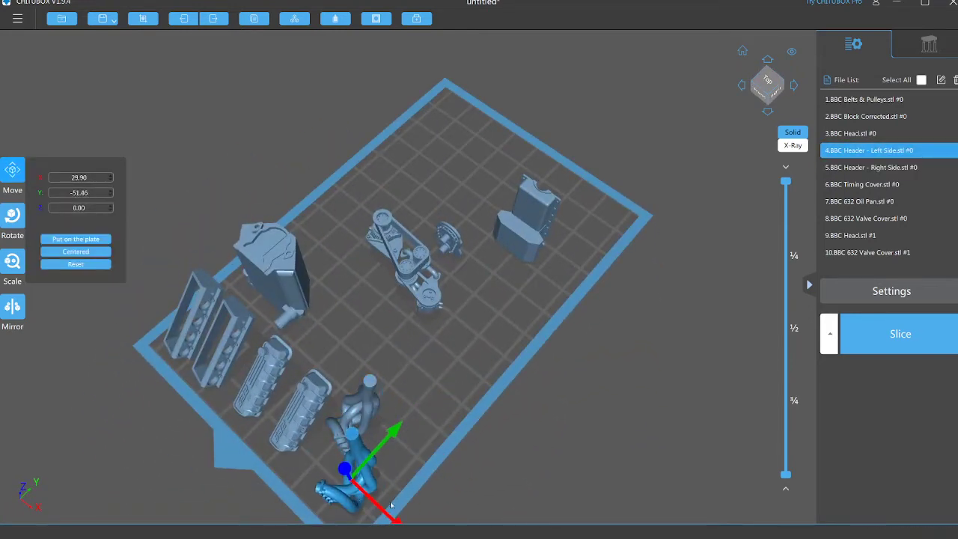
right_drag(371, 460, 455, 446)
drag(480, 412, 528, 454)
click(505, 450)
- Pack the BBC Belts & Pulleys, BBC Timing Cover and BBC 632 Oil Pan models into a second row beside the block
right_drag(505, 449, 300, 370)
middle_drag(300, 369, 438, 299)
drag(429, 313, 361, 356)
drag(489, 285, 328, 299)
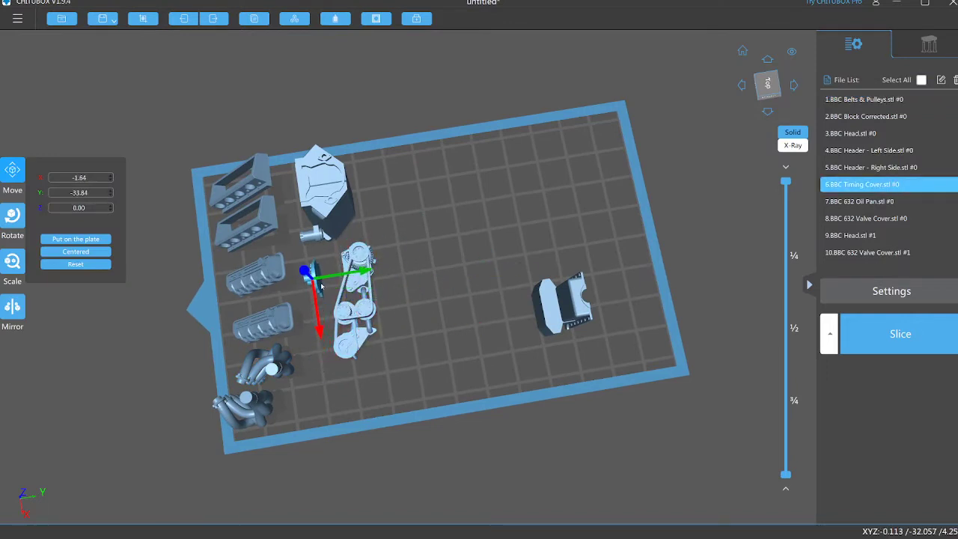
drag(563, 303, 321, 390)
right_drag(322, 391, 451, 287)
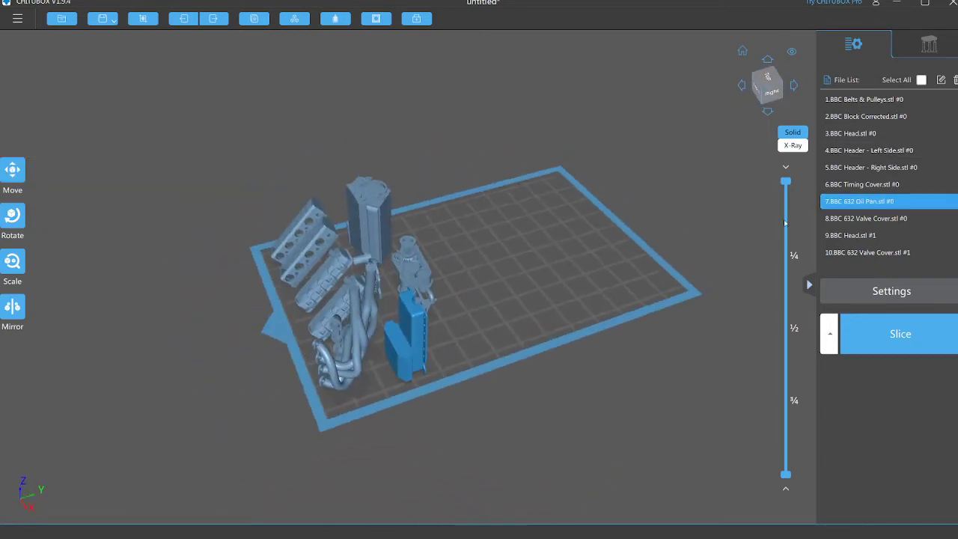
- Select all ten models and duplicate them once to get a second engine set on the plate
click(922, 80)
right_drag(650, 146, 571, 208)
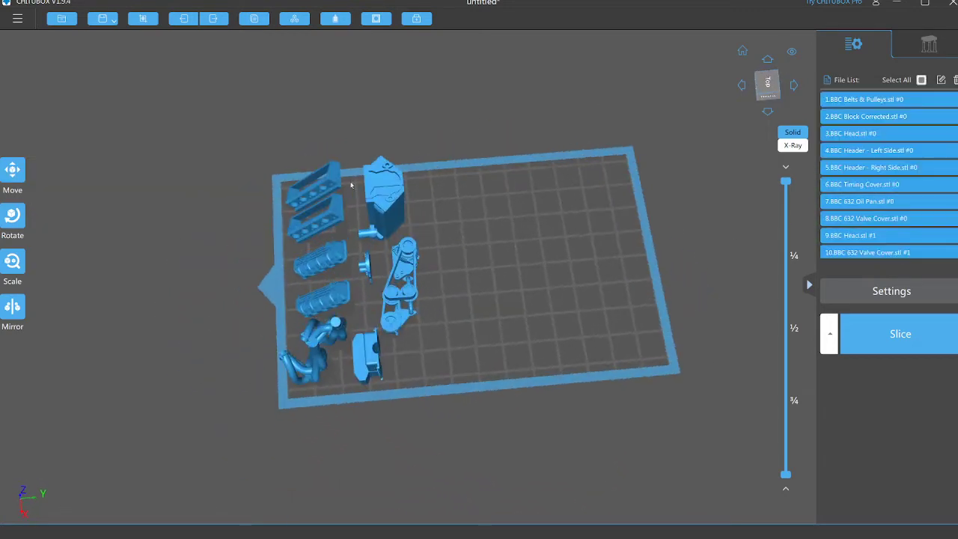
click(255, 18)
right_drag(586, 256, 468, 222)
right_drag(569, 317, 606, 301)
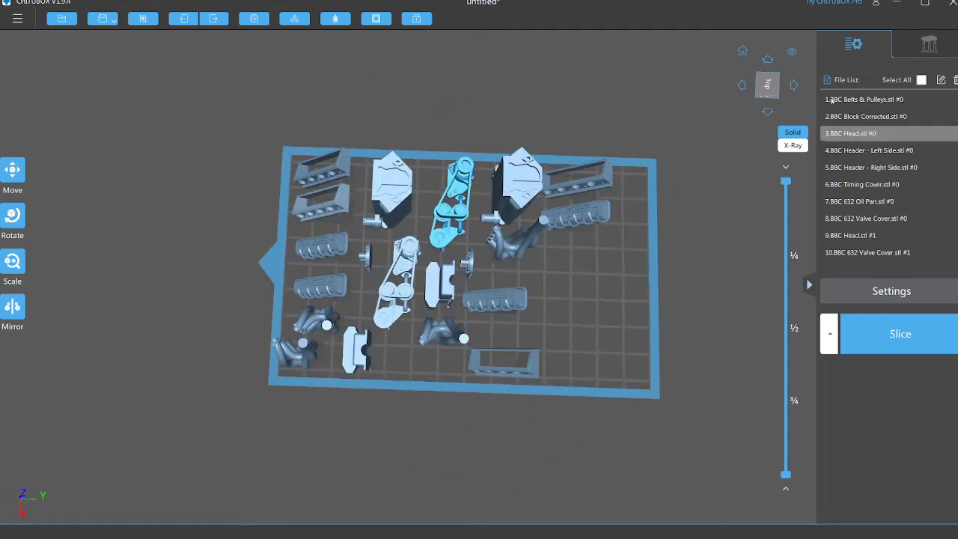
- Auto-generate light supports for all models on the plate with 50% density and a 40° angle
click(931, 47)
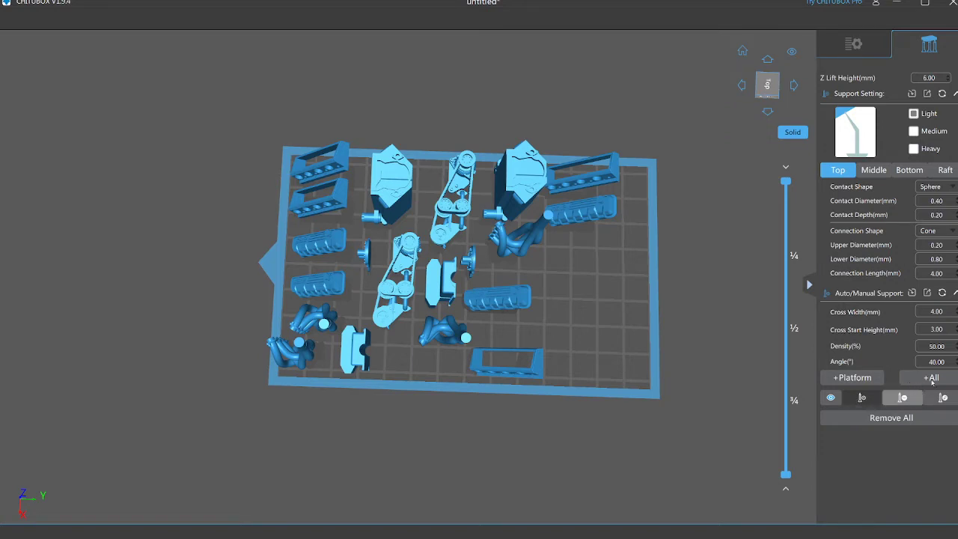
click(932, 379)
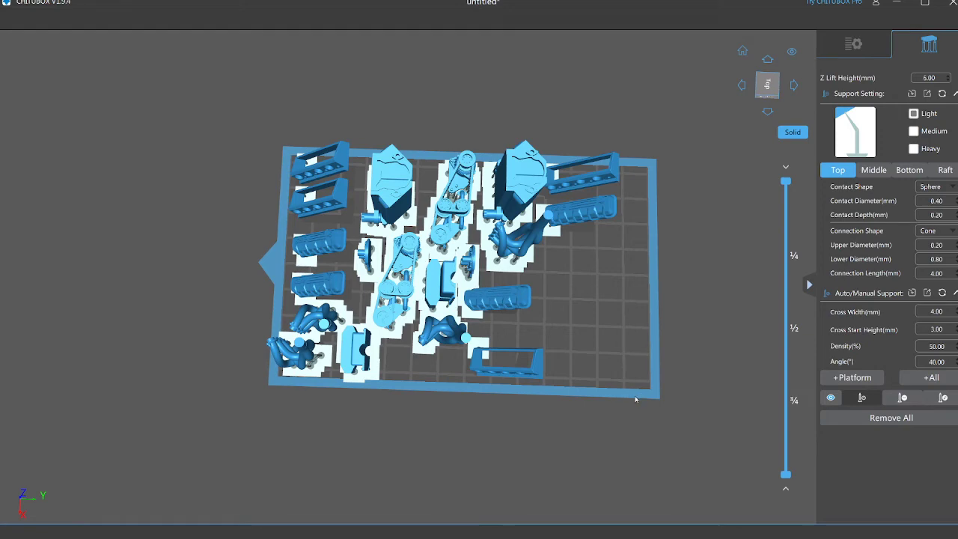
drag(664, 428, 624, 380)
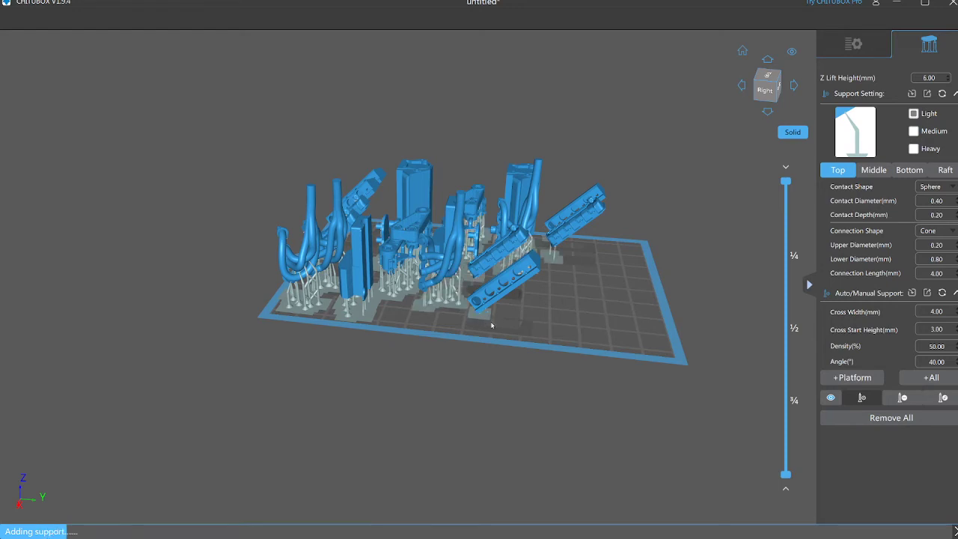
right_drag(574, 327, 593, 350)
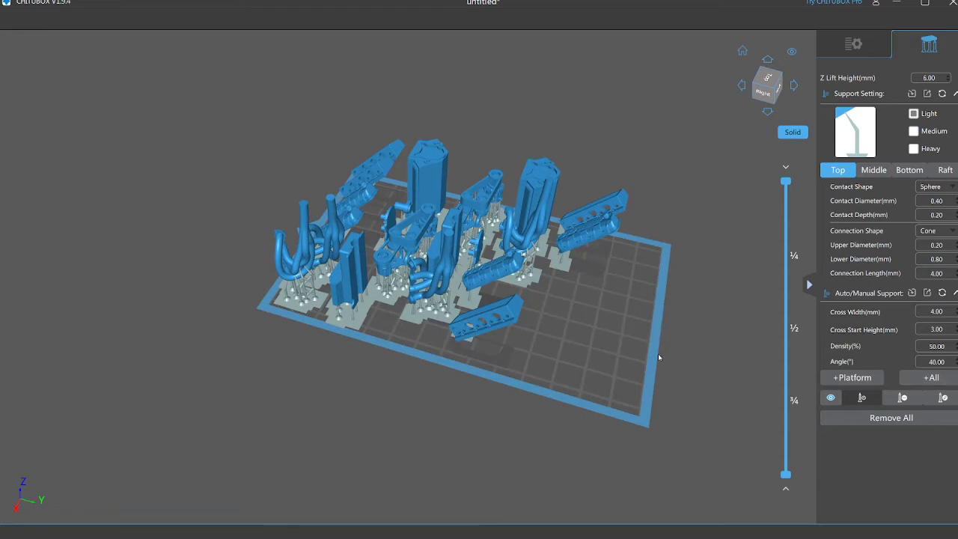
right_drag(658, 357, 677, 368)
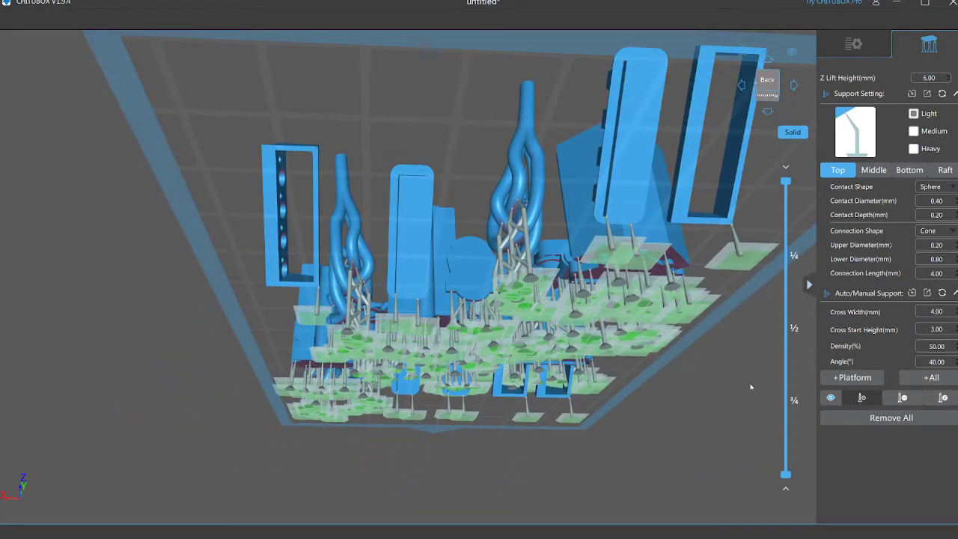
- Add manual light supports up both long rails and across the raised end of the outermost BBC Head
middle_drag(750, 333, 599, 393)
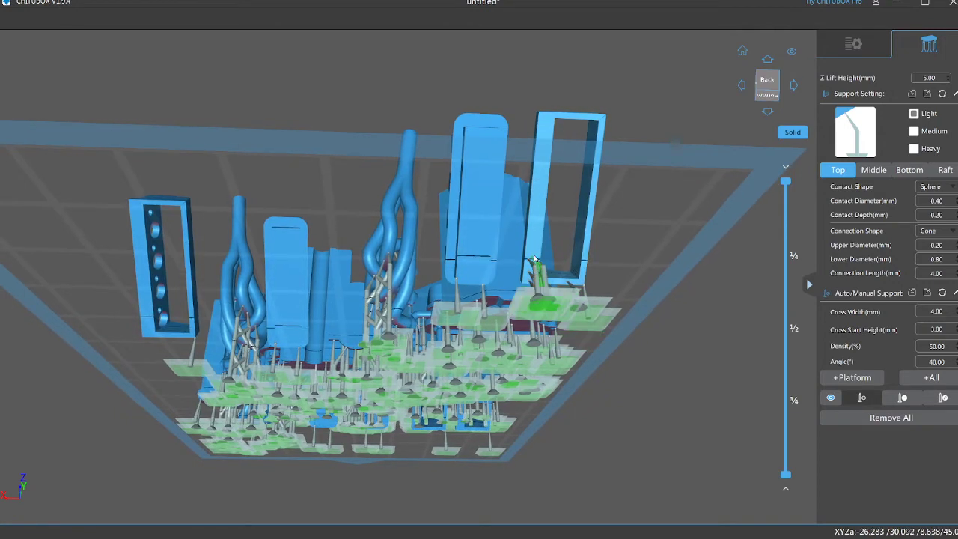
click(539, 250)
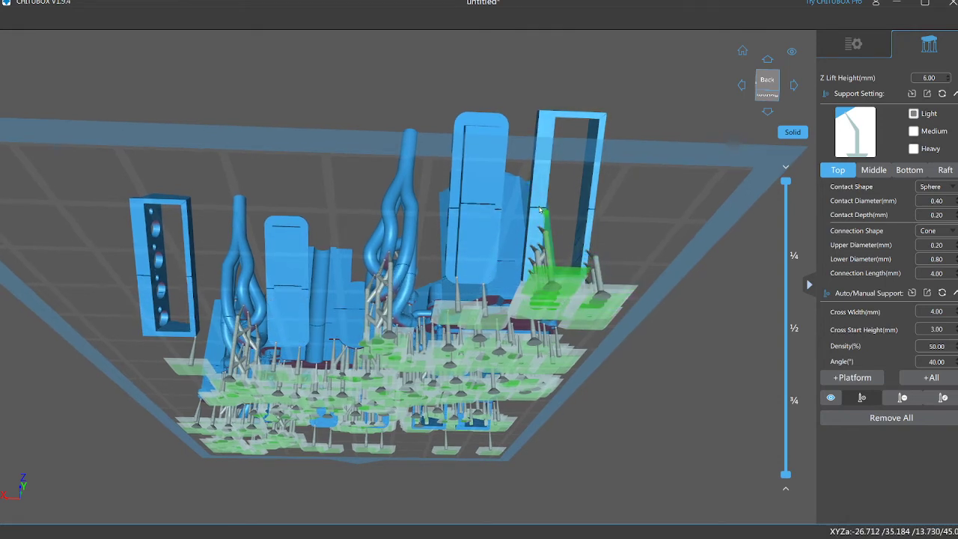
click(552, 115)
click(589, 116)
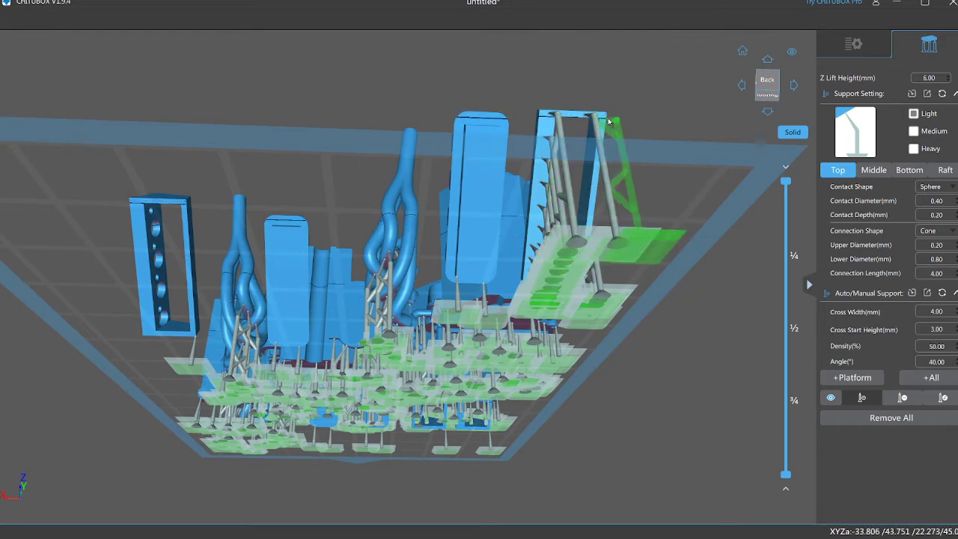
right_drag(604, 133, 673, 188)
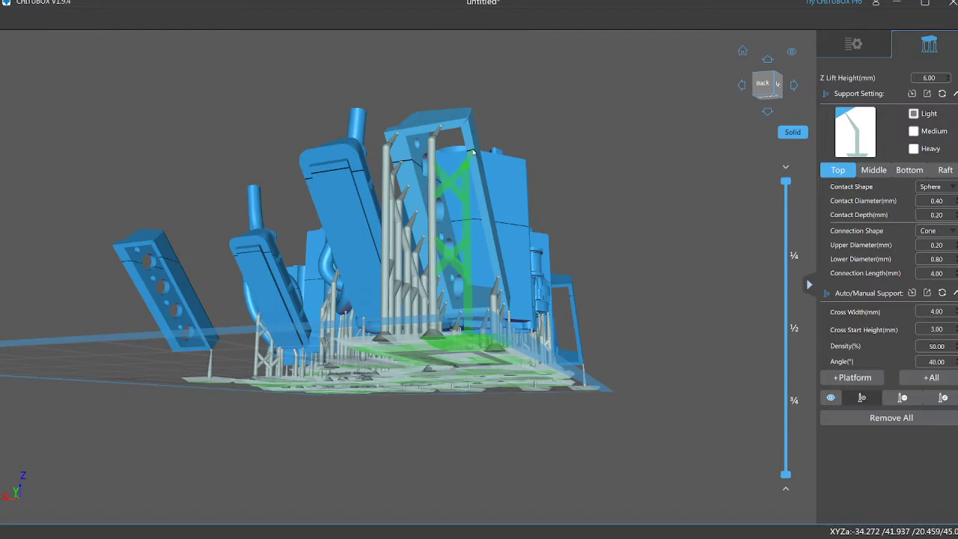
click(479, 202)
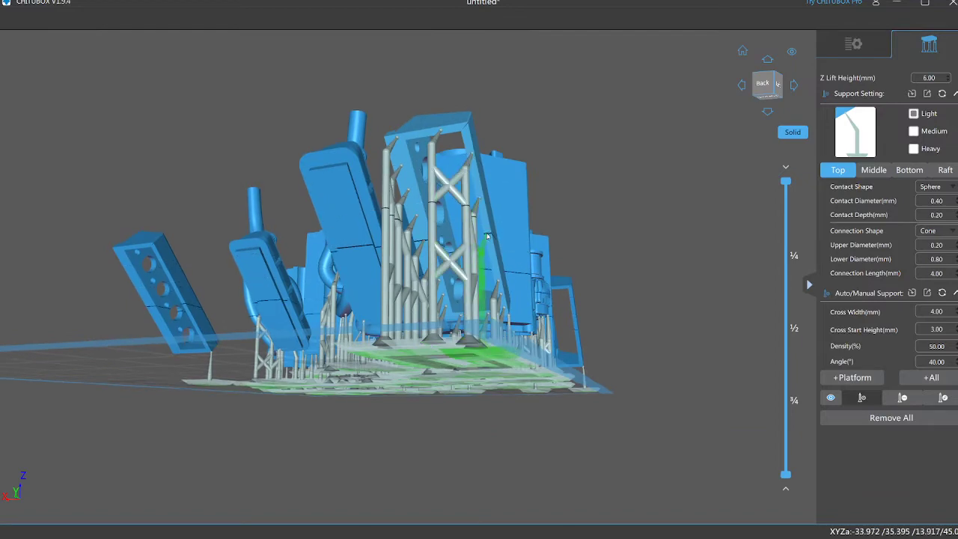
- Place manual light supports up both sides of the underside of the BBC 632 Valve Cover beside the supported head
right_drag(487, 237, 491, 355)
scroll(488, 312, up, 3)
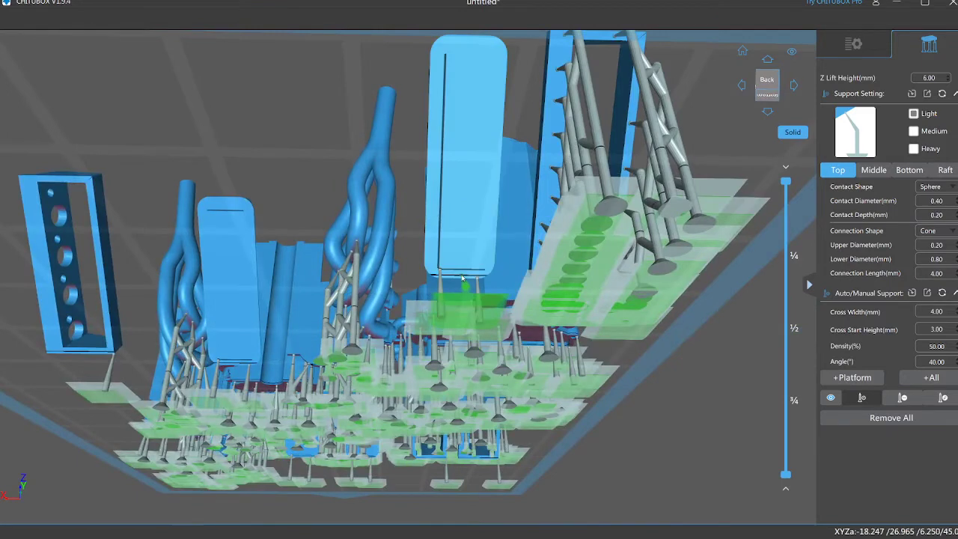
right_drag(492, 255, 430, 246)
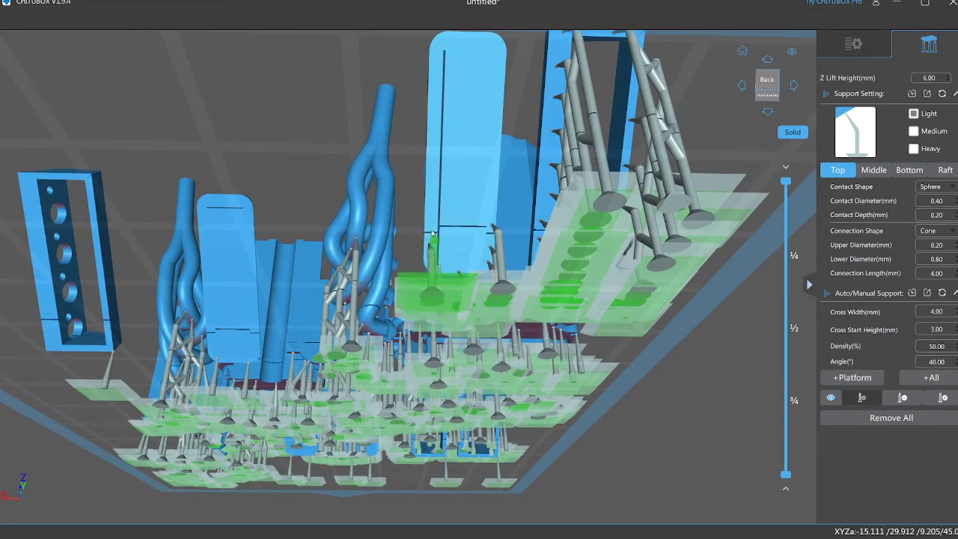
click(432, 226)
click(434, 205)
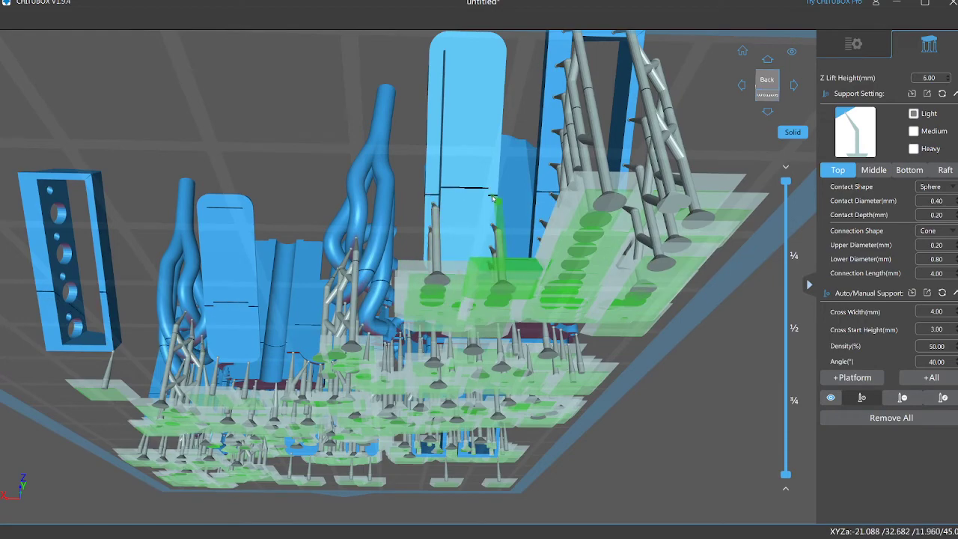
right_drag(493, 199, 579, 223)
scroll(495, 158, down, 2)
right_drag(620, 270, 494, 330)
scroll(506, 283, up, 2)
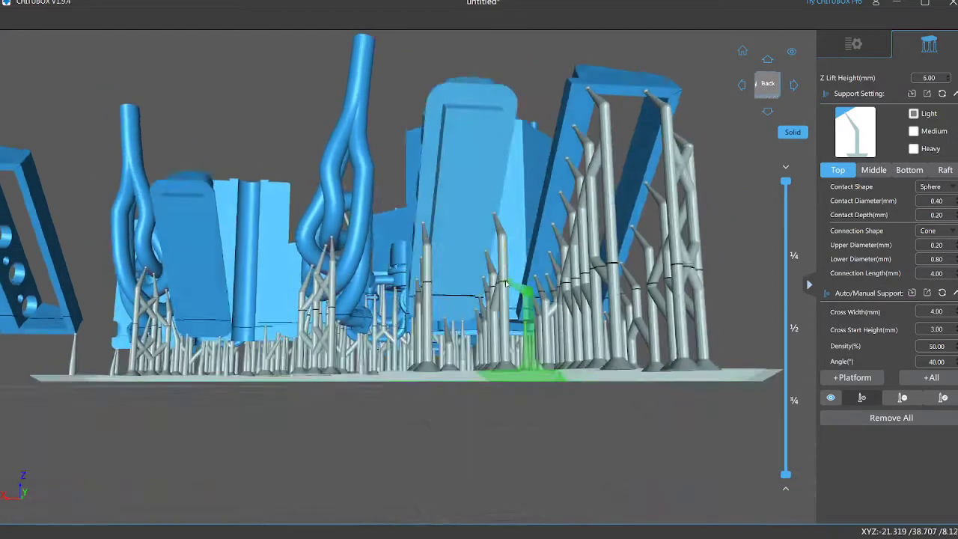
- Delete the manually placed supports from the underside of that valve cover
right_drag(506, 283, 524, 307)
click(903, 398)
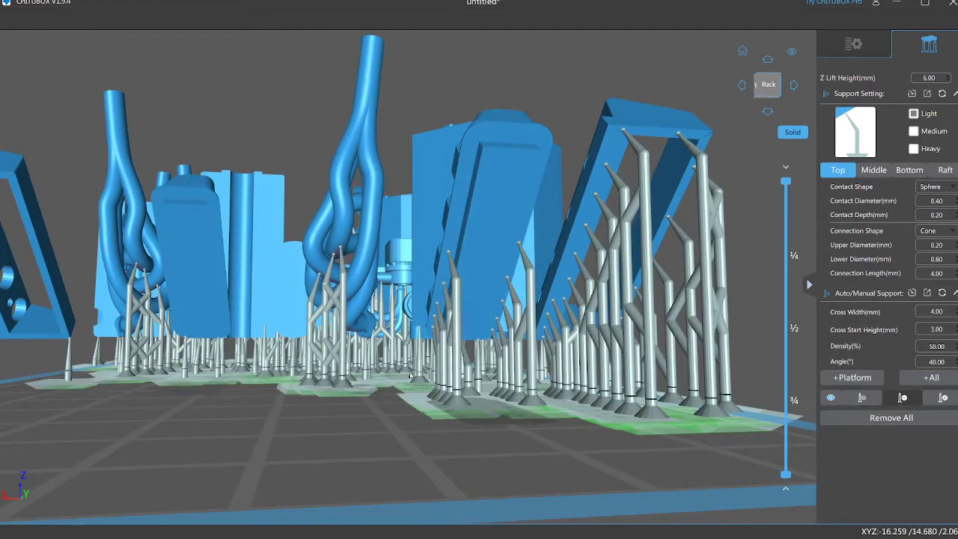
click(529, 383)
click(514, 386)
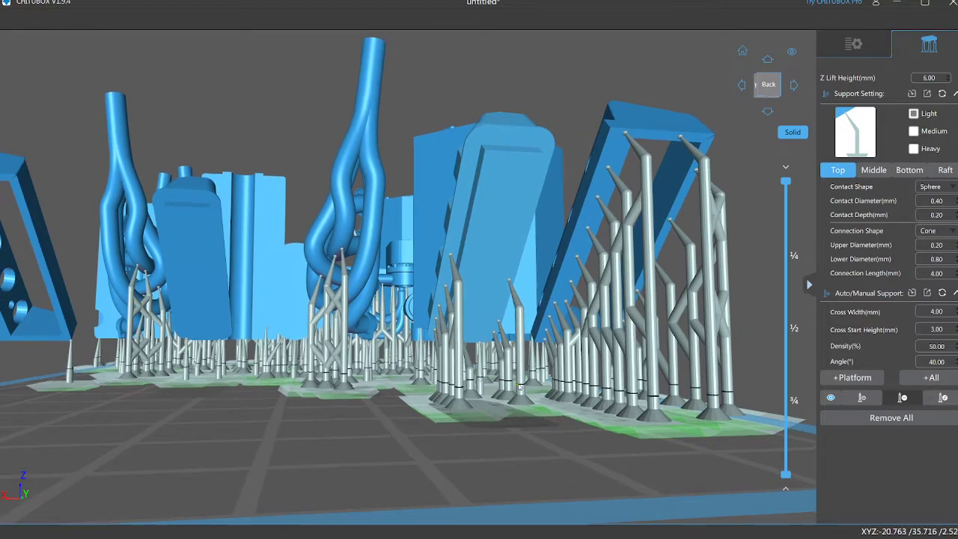
click(519, 387)
click(508, 384)
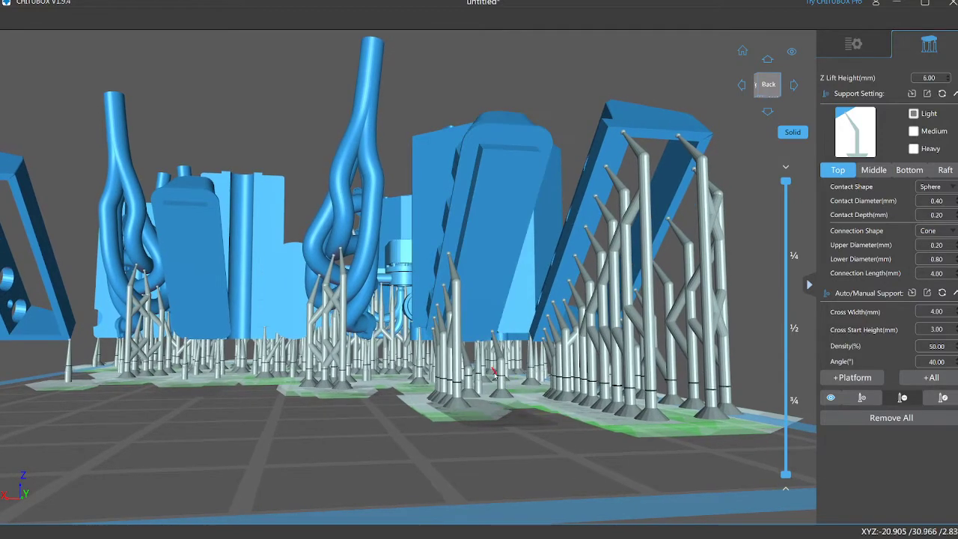
click(458, 383)
click(452, 380)
click(448, 378)
click(445, 375)
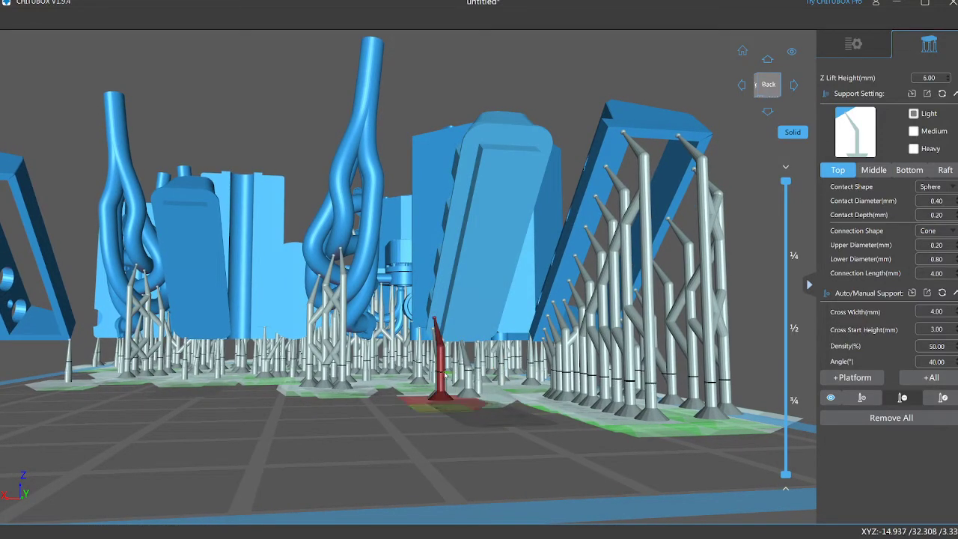
- Edit the slanted support at the valve cover's low end so its pillar stands closer beneath the contact point
right_drag(445, 374, 483, 346)
scroll(439, 337, up, 4)
click(375, 334)
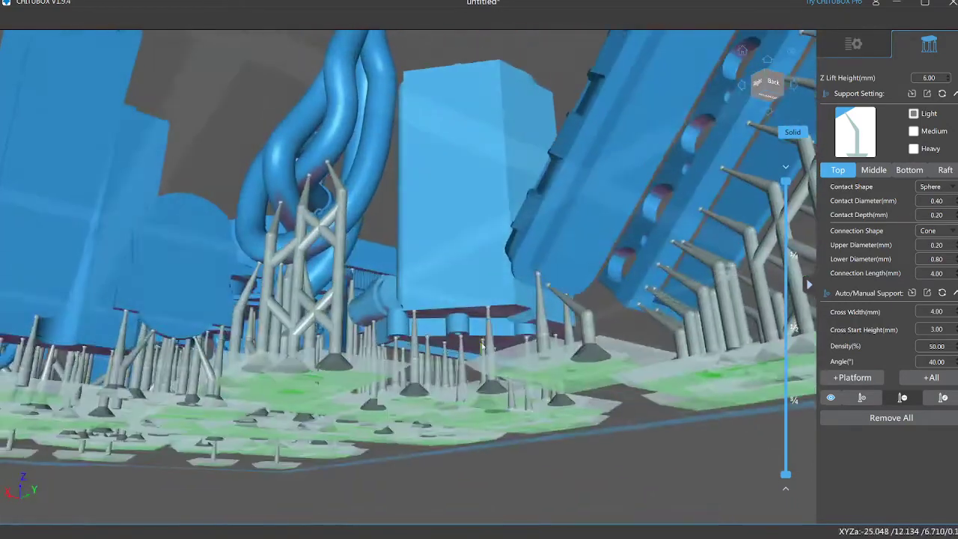
drag(482, 344, 744, 363)
drag(385, 292, 344, 279)
drag(504, 467, 386, 454)
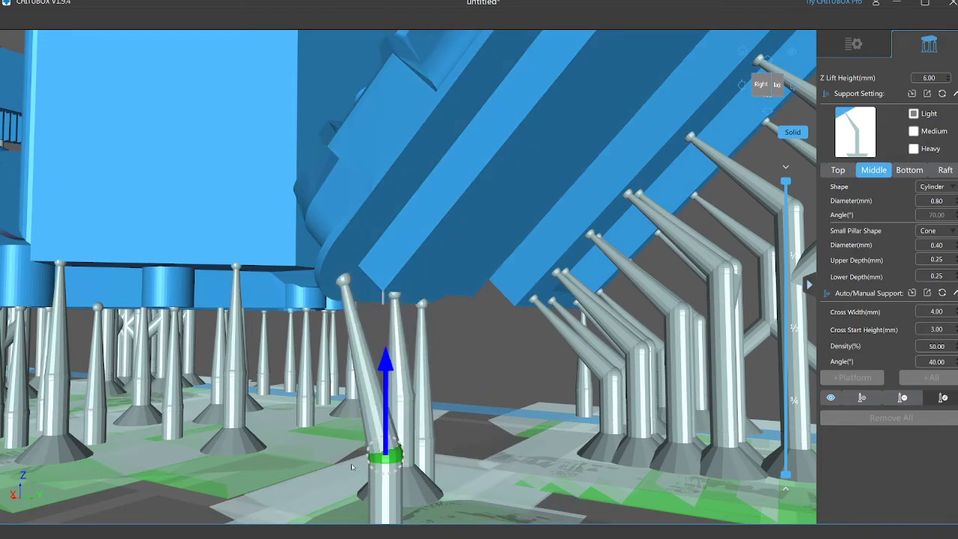
drag(399, 496, 367, 495)
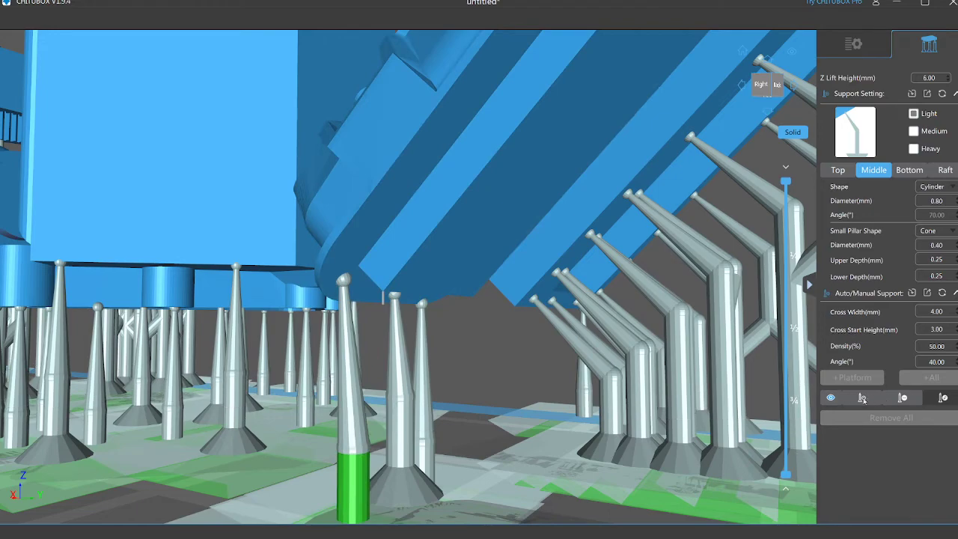
- Add rows of manual light supports across the low end of the valve cover's underside
click(861, 397)
right_drag(584, 386, 389, 307)
scroll(379, 302, down, 5)
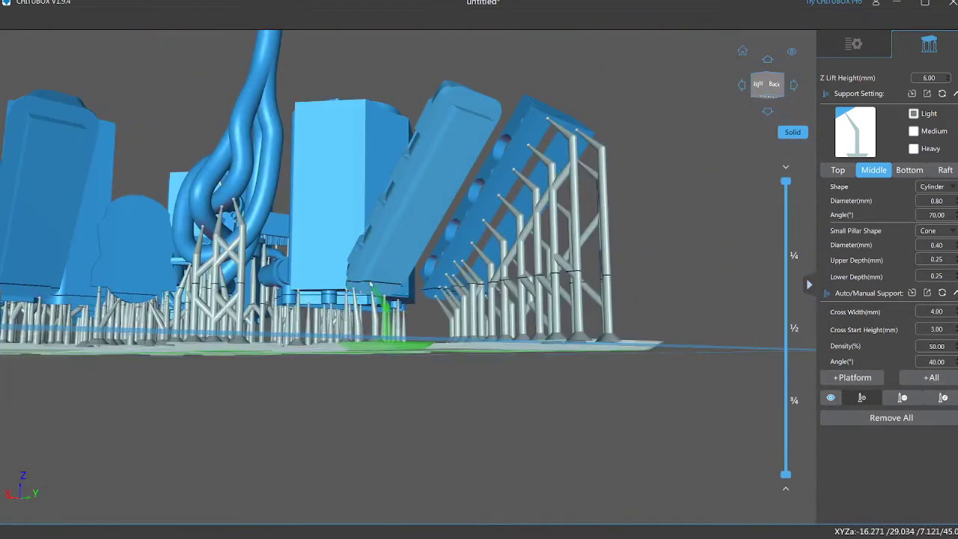
click(390, 283)
click(390, 276)
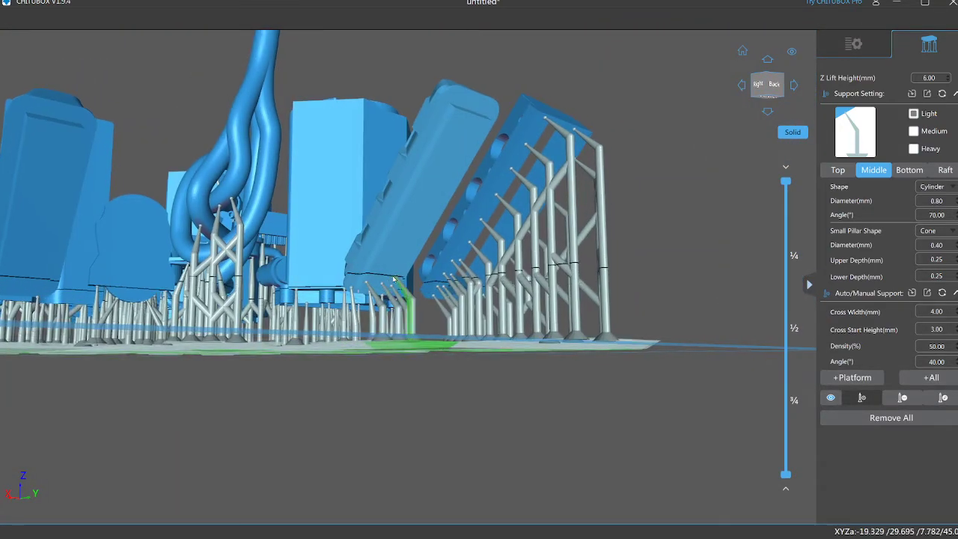
click(383, 277)
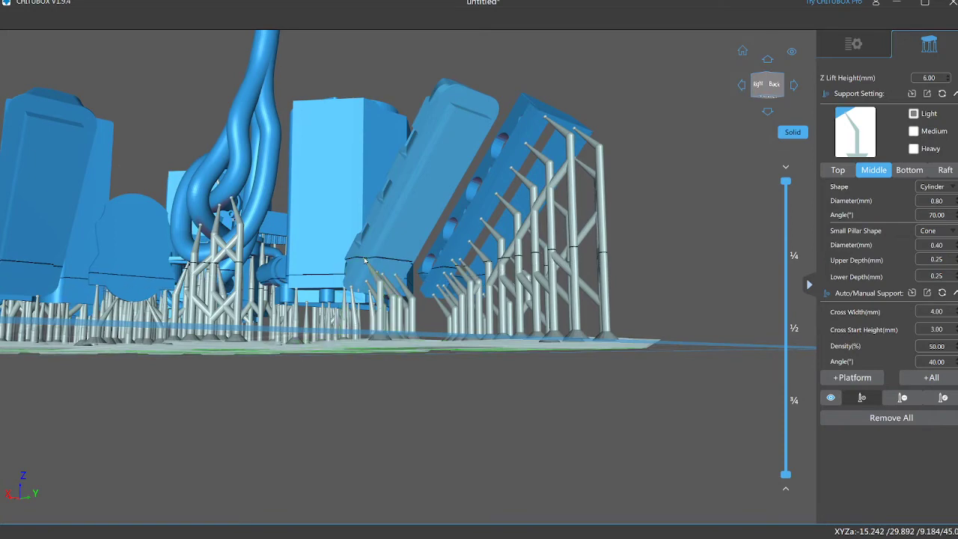
- Continue the manual support rows up the valve cover's underside towards its raised end
scroll(281, 292, up, 4)
click(291, 285)
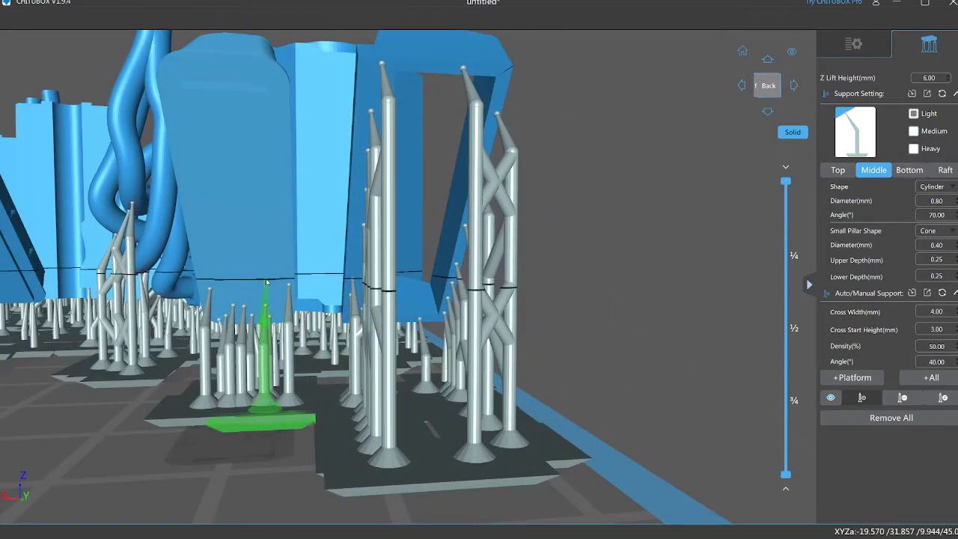
click(265, 280)
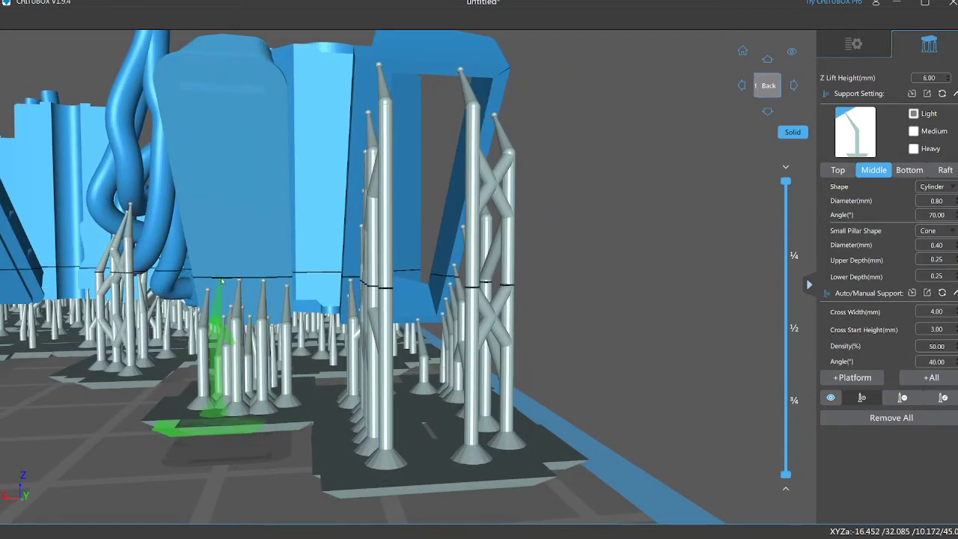
click(198, 260)
click(229, 255)
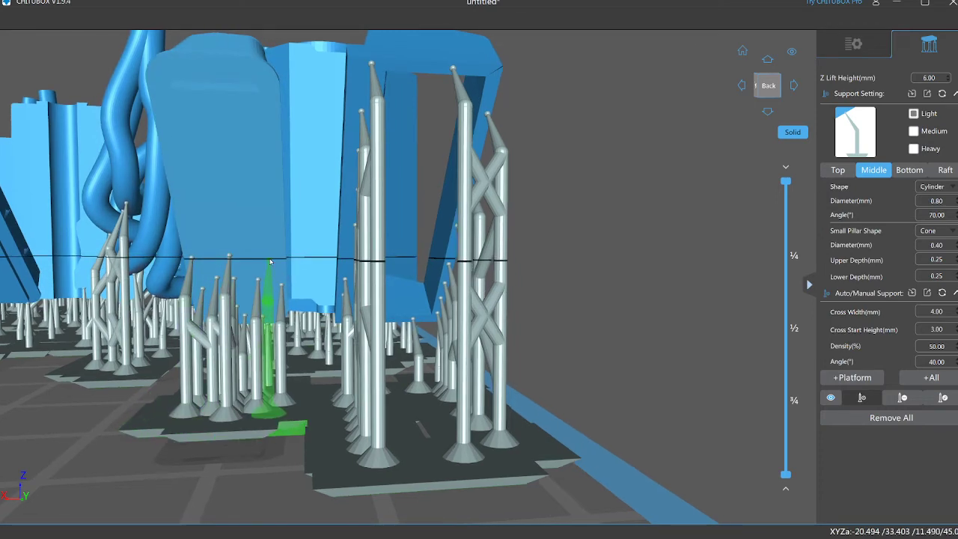
click(276, 256)
drag(281, 218, 170, 159)
click(170, 159)
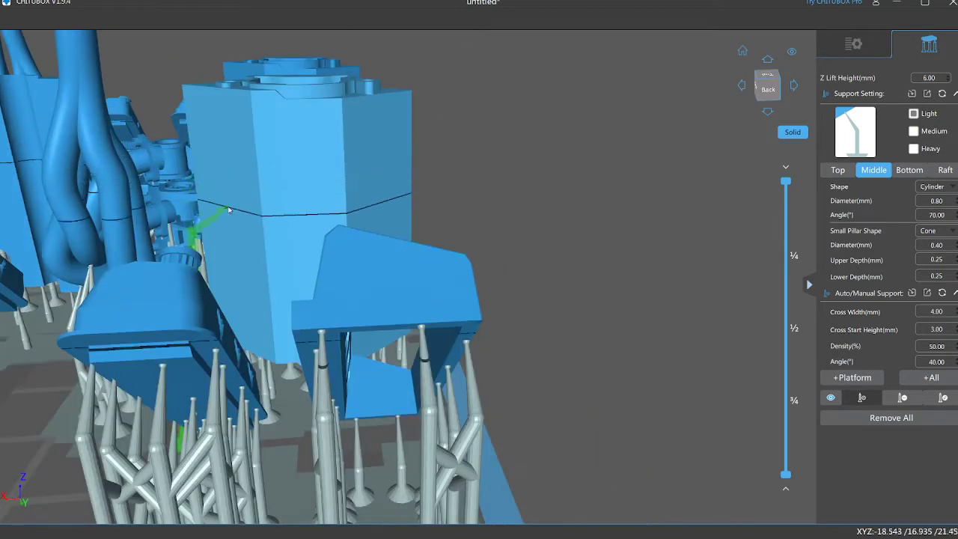
- Delete the separate BBC 632 Valve Cover and BBC Head that lack manual supports from the duplicated engine set
scroll(229, 209, down, 6)
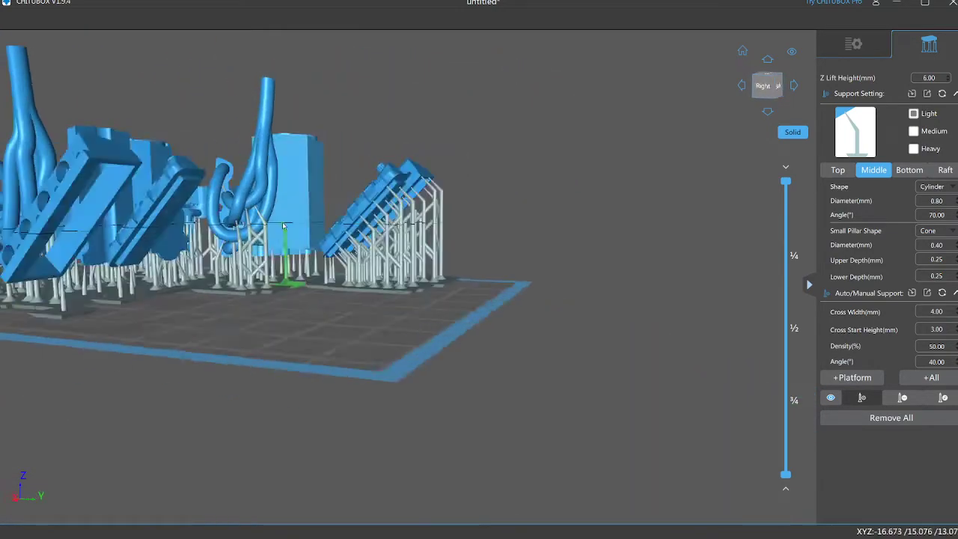
right_drag(228, 217, 228, 262)
drag(226, 262, 674, 191)
click(856, 44)
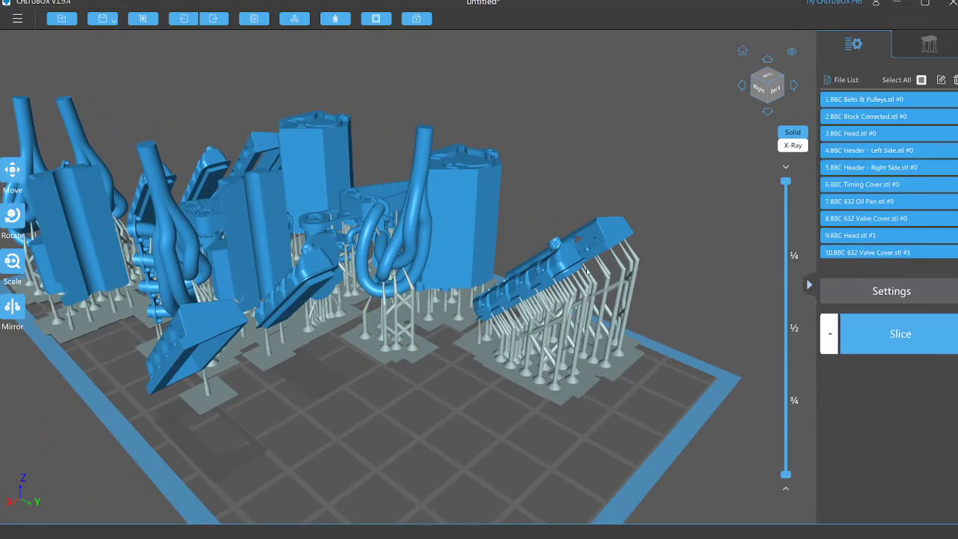
scroll(550, 294, down, 3)
click(385, 283)
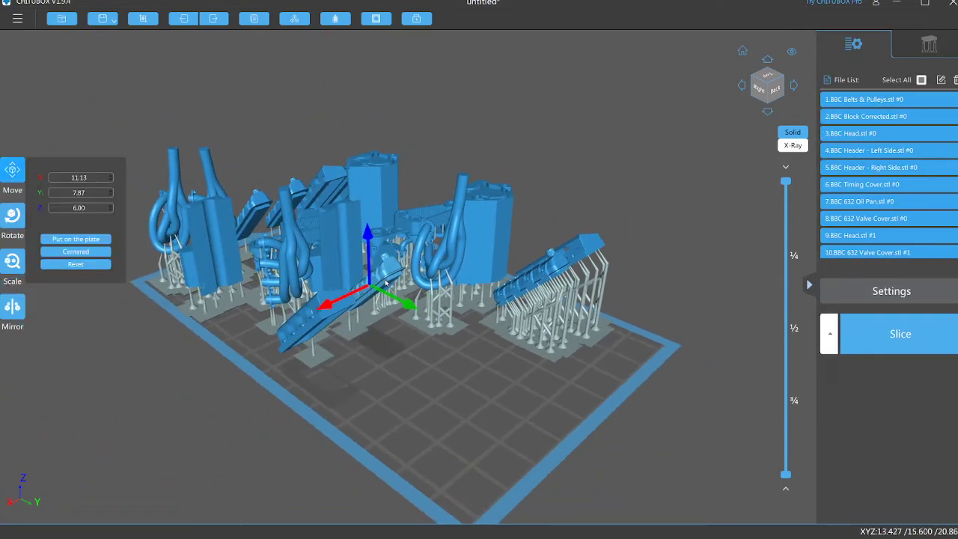
click(920, 81)
right_drag(524, 225, 569, 254)
click(392, 291)
scroll(467, 349, up, 1)
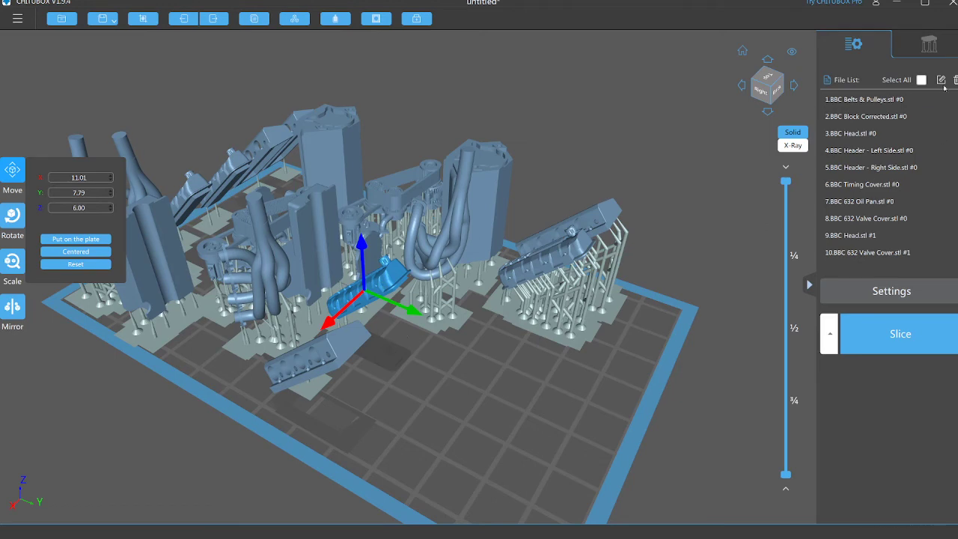
drag(396, 293, 342, 360)
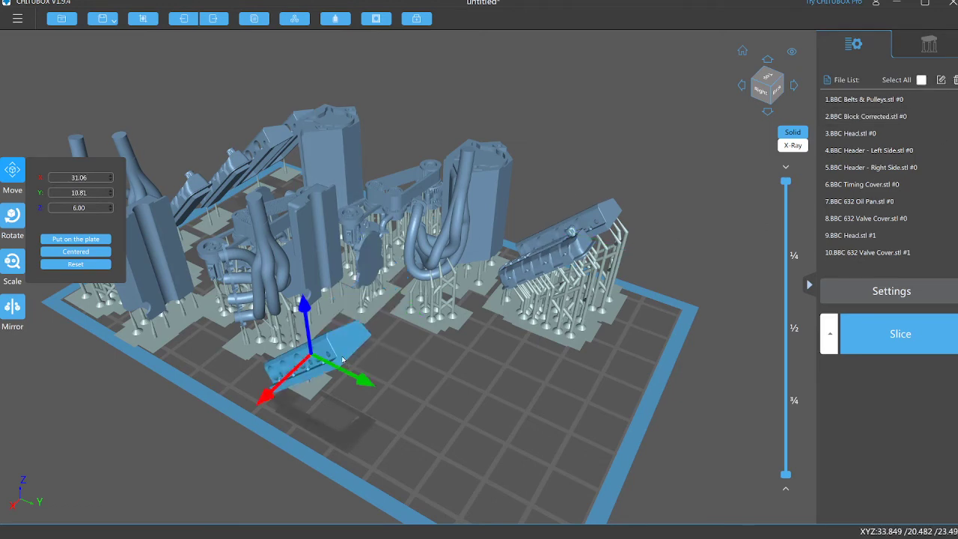
key(Delete)
- Duplicate the manually supported BBC Head and BBC 632 Valve Cover to get a second supported pair
click(557, 250)
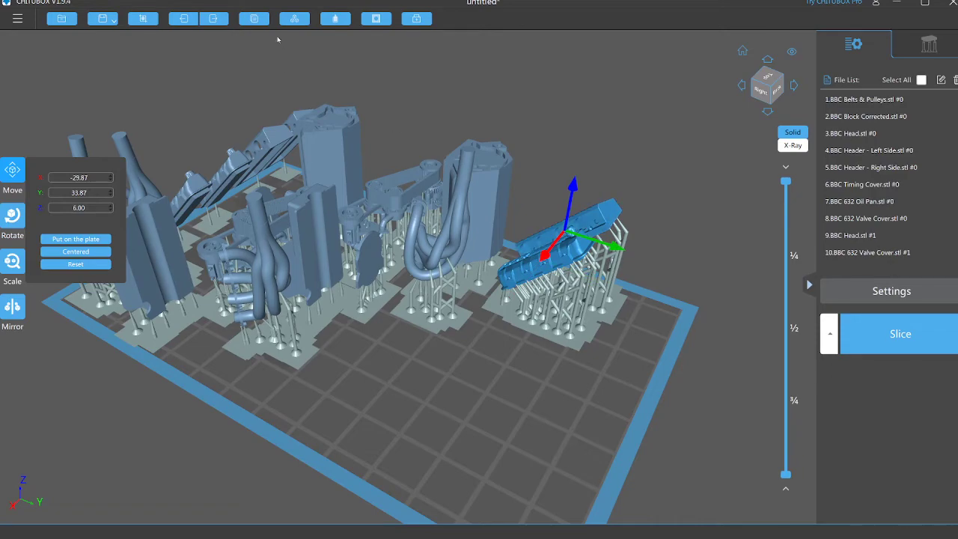
click(253, 21)
right_drag(509, 168, 481, 230)
scroll(466, 199, down, 3)
click(468, 224)
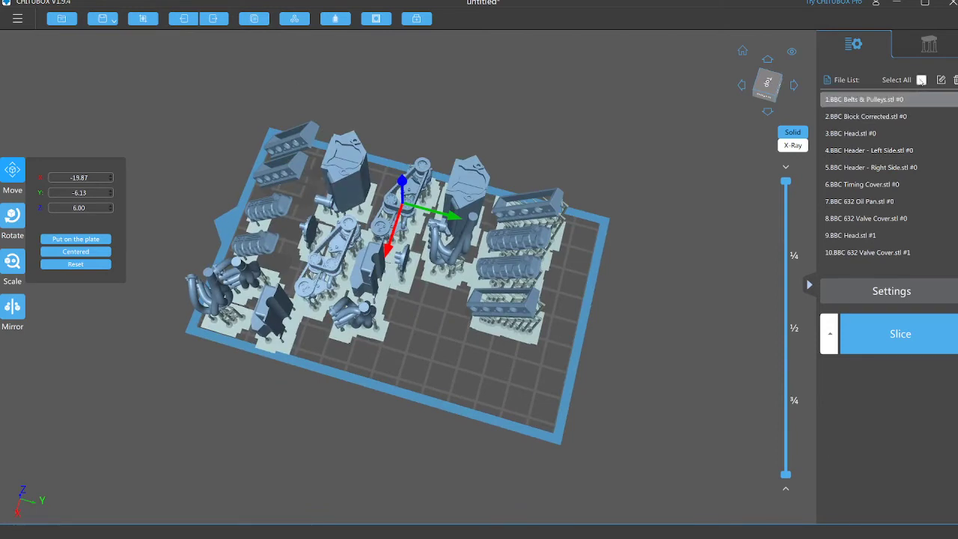
- Select all models and auto-arrange them around the centre of the plate with a minimum distance of 2.00
click(921, 79)
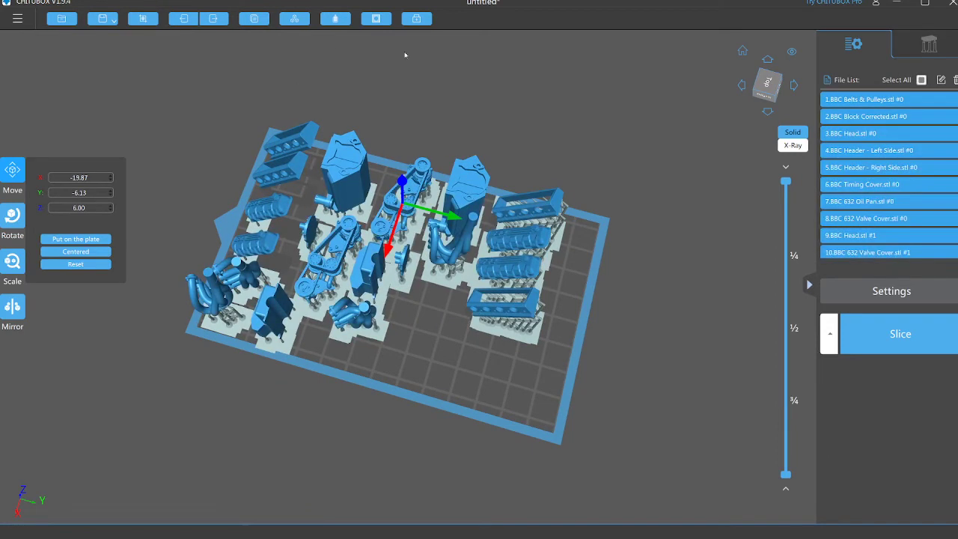
click(297, 21)
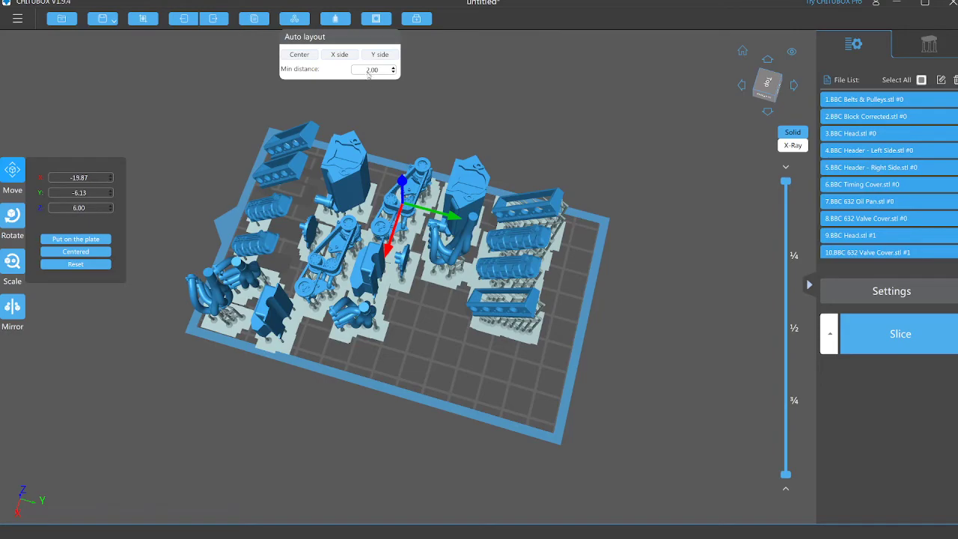
click(305, 57)
mouse_move(449, 172)
right_down()
mouse_move(441, 239)
mouse_move(359, 225)
mouse_move(346, 126)
mouse_move(427, 180)
mouse_move(459, 128)
mouse_move(453, 167)
right_up()
right_drag(582, 244, 615, 222)
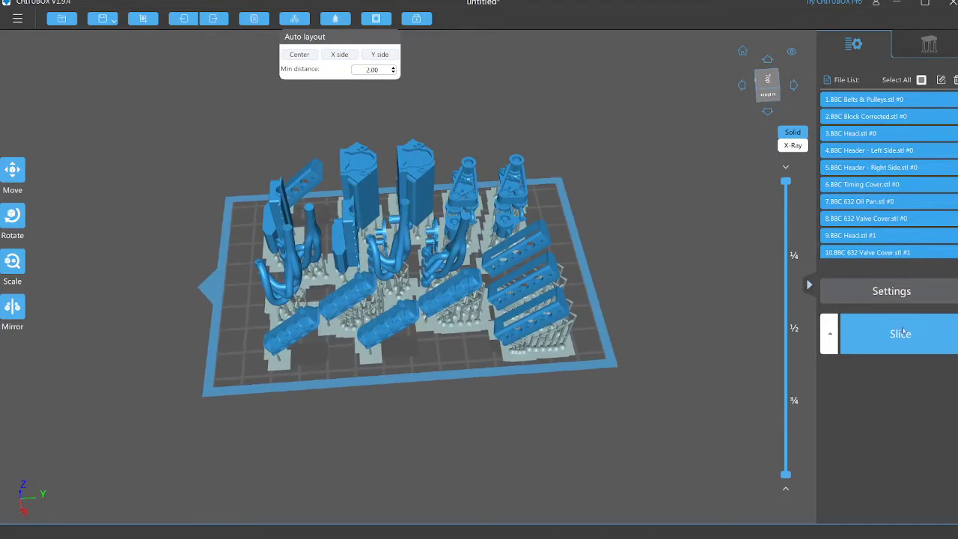
- Slice the arranged engine parts and preview the layers from the top down to about layer 188 and back
click(866, 341)
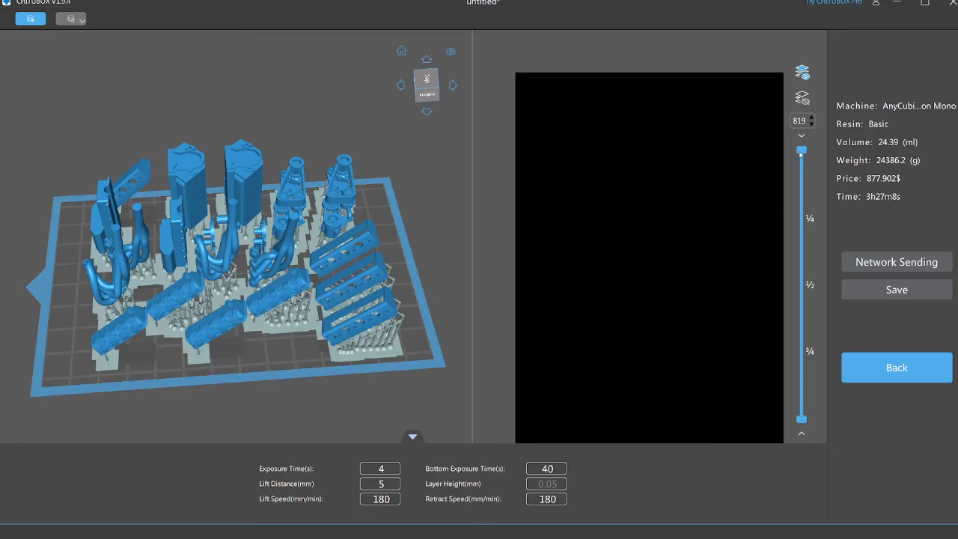
drag(801, 152, 802, 358)
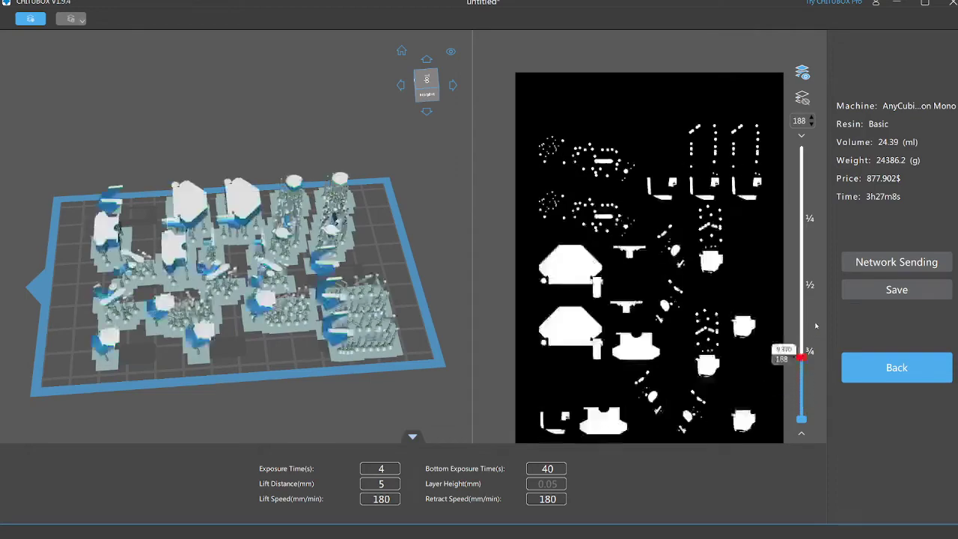
drag(816, 326, 802, 136)
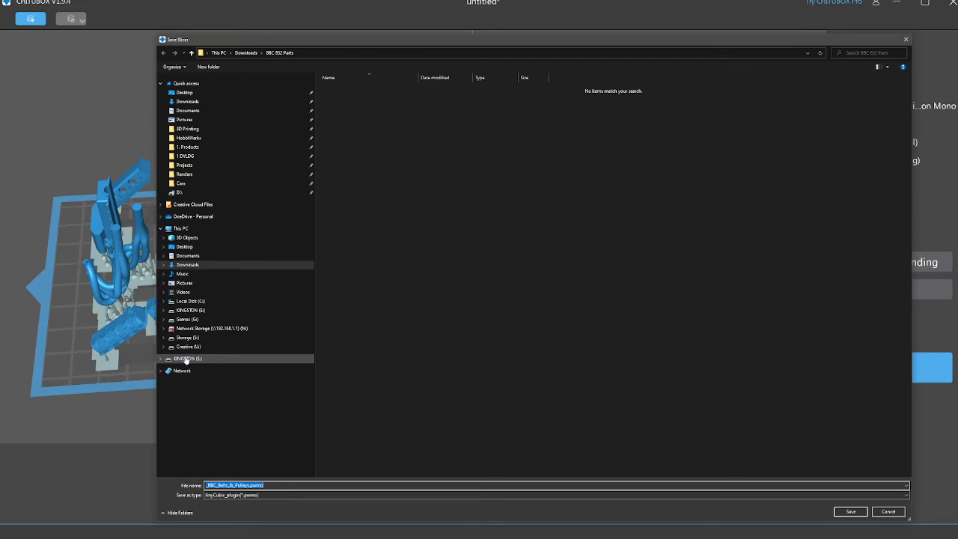
- Save the sliced file to the KINGSTON drive as _BBC_Belts_&_Pulleys.pwmo
click(189, 358)
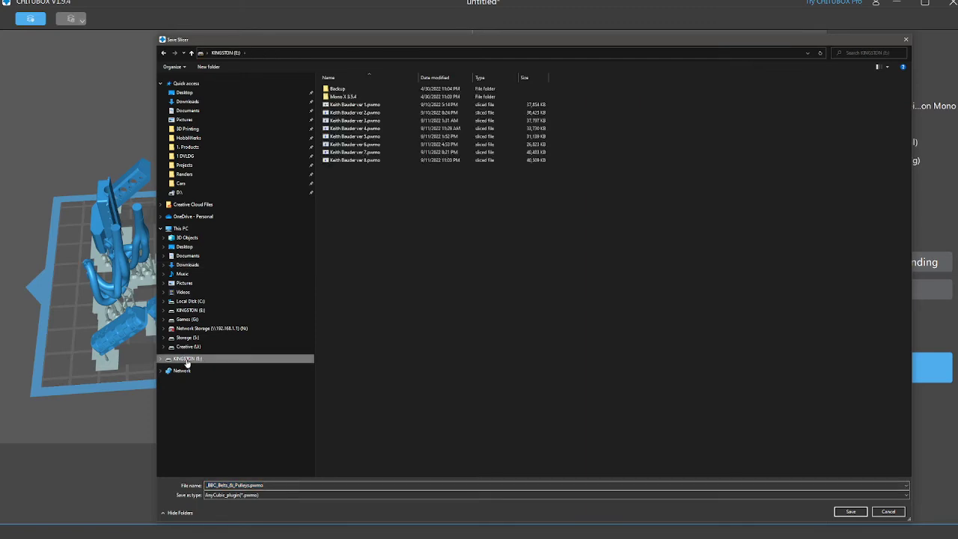
click(204, 486)
click(850, 511)
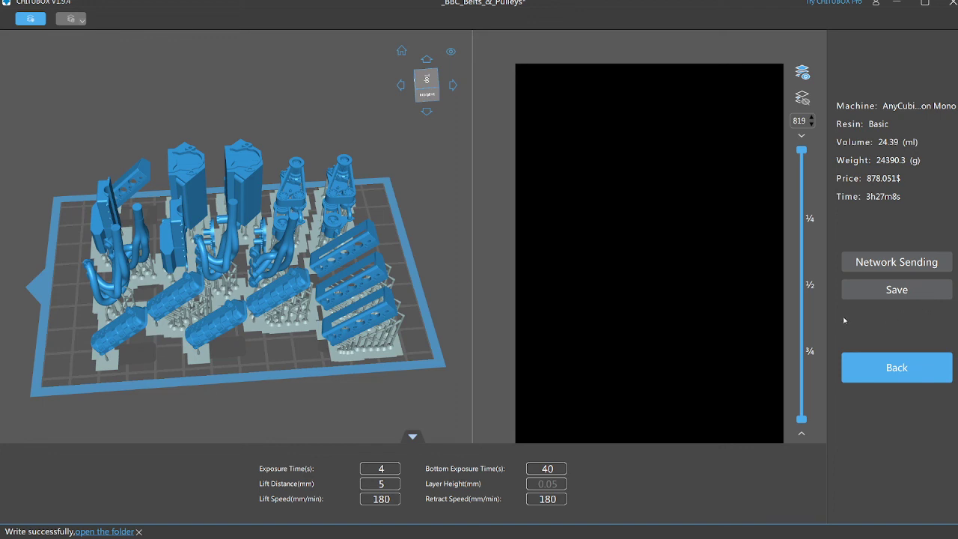
- Examine the sliced engine parts and their supports on the build plate from several angles
right_drag(364, 317, 423, 237)
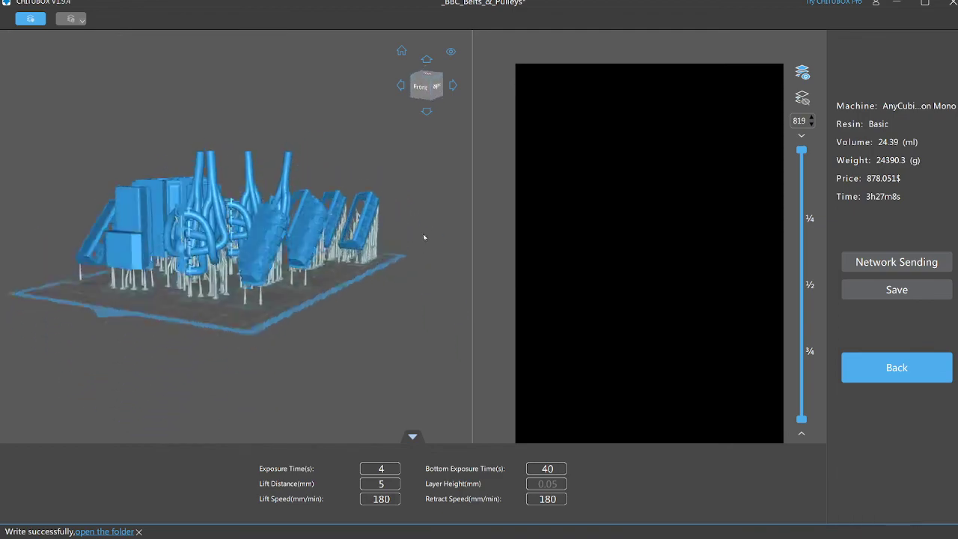
drag(424, 237, 343, 297)
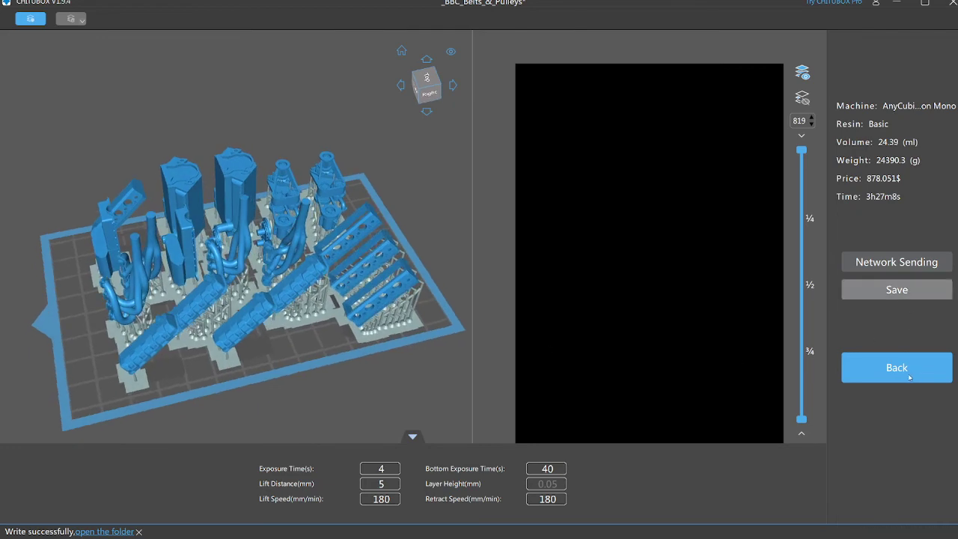
mouse_move(382, 297)
right_down()
mouse_move(341, 284)
mouse_move(400, 301)
right_up()
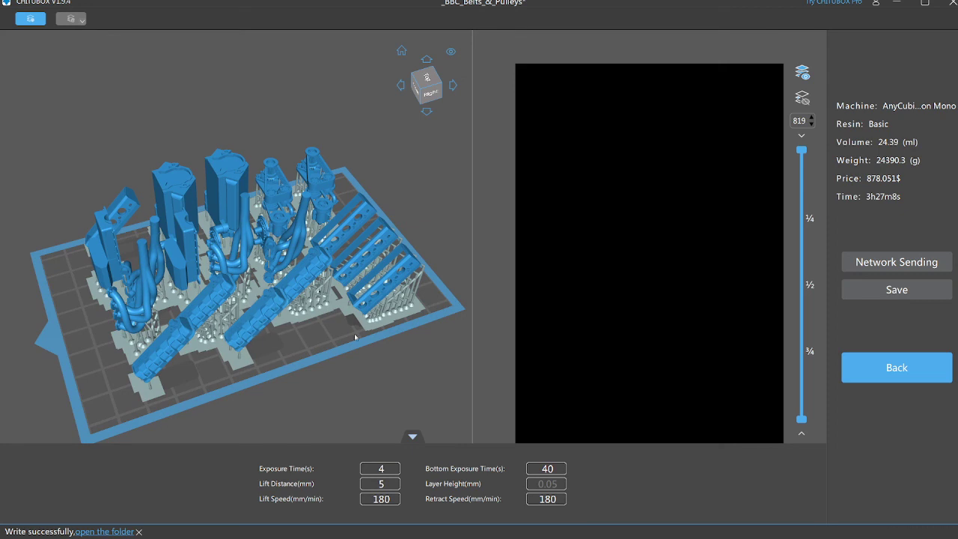
right_drag(355, 337, 361, 336)
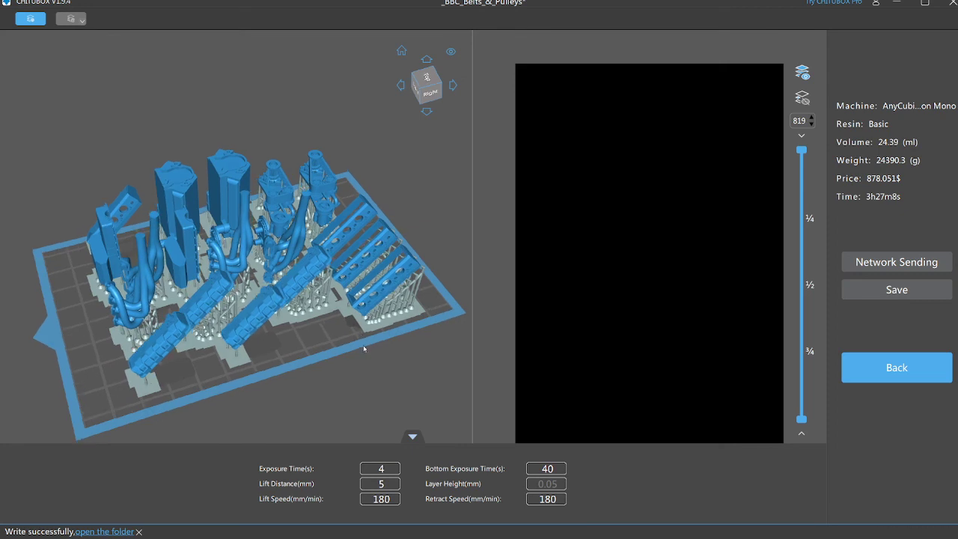
drag(364, 344, 365, 359)
scroll(365, 360, up, 5)
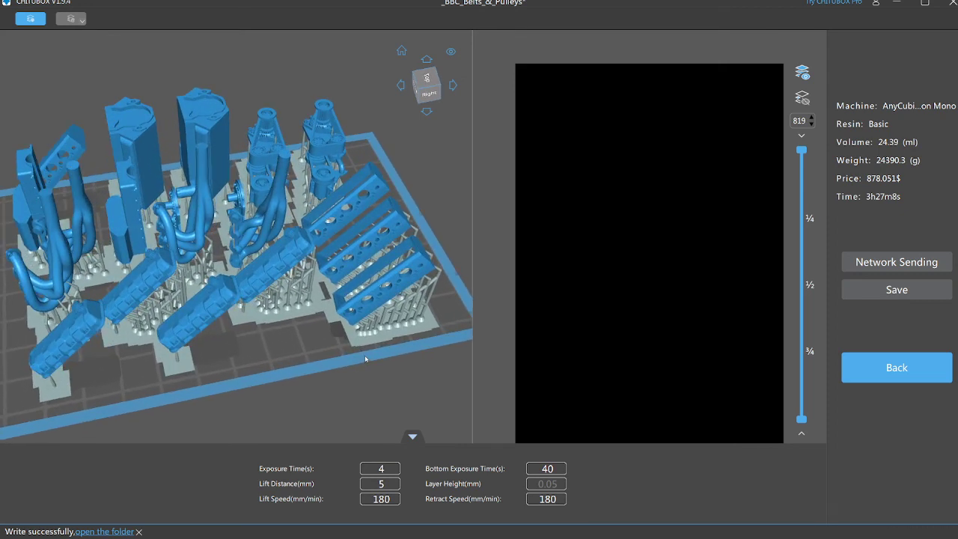
scroll(348, 365, down, 2)
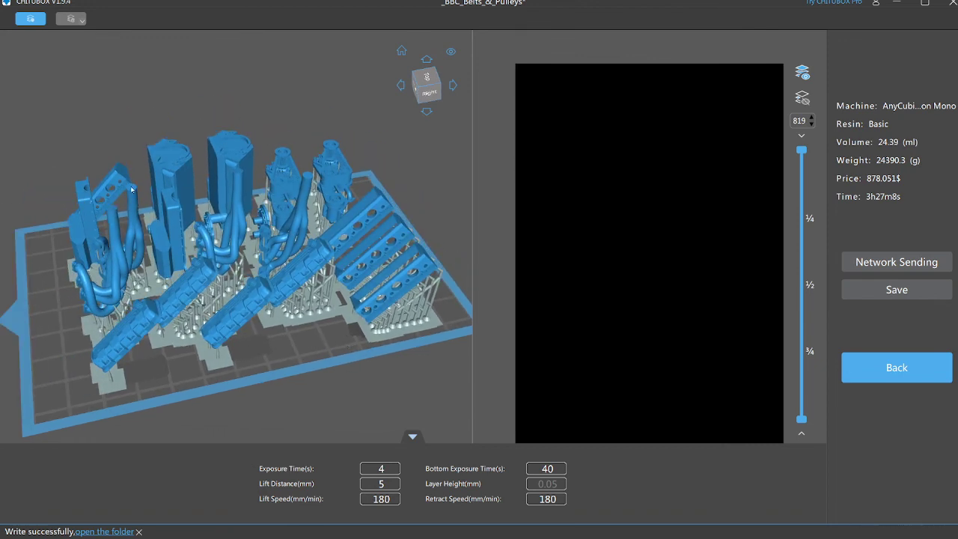
right_drag(280, 352, 303, 352)
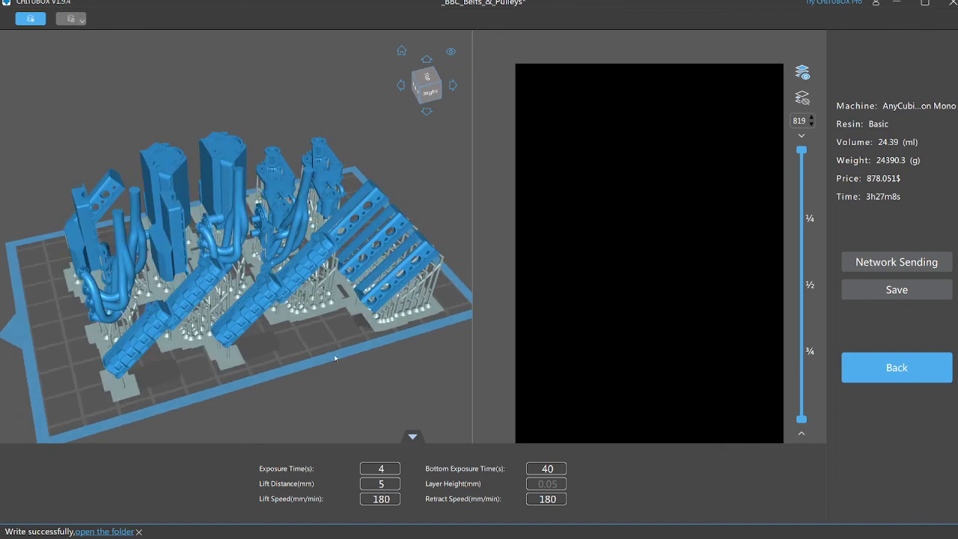